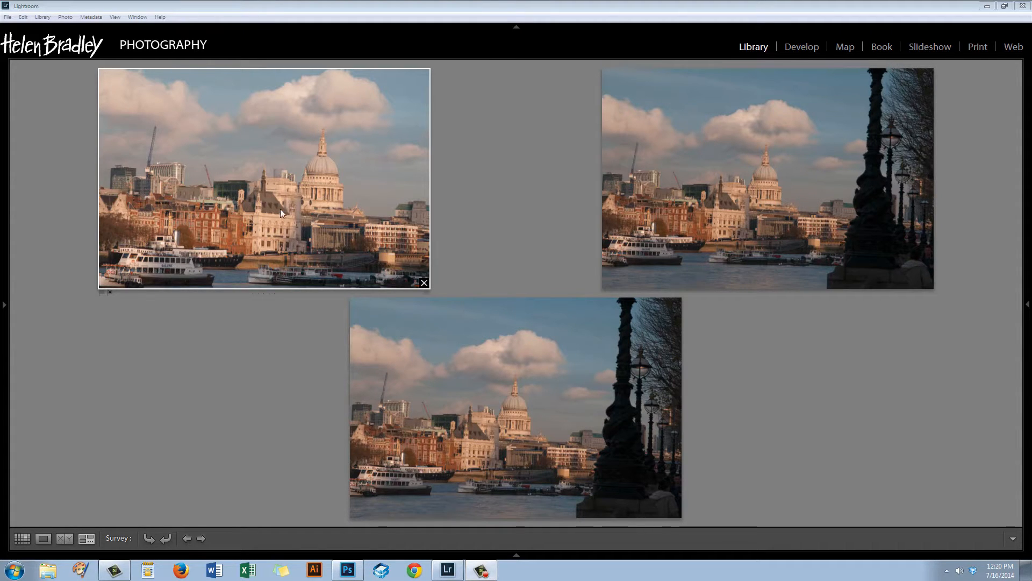
Remove the tightly cropped skyline and the first lamp-post photo from the survey, and open the remaining photo for developing
left_click(425, 282)
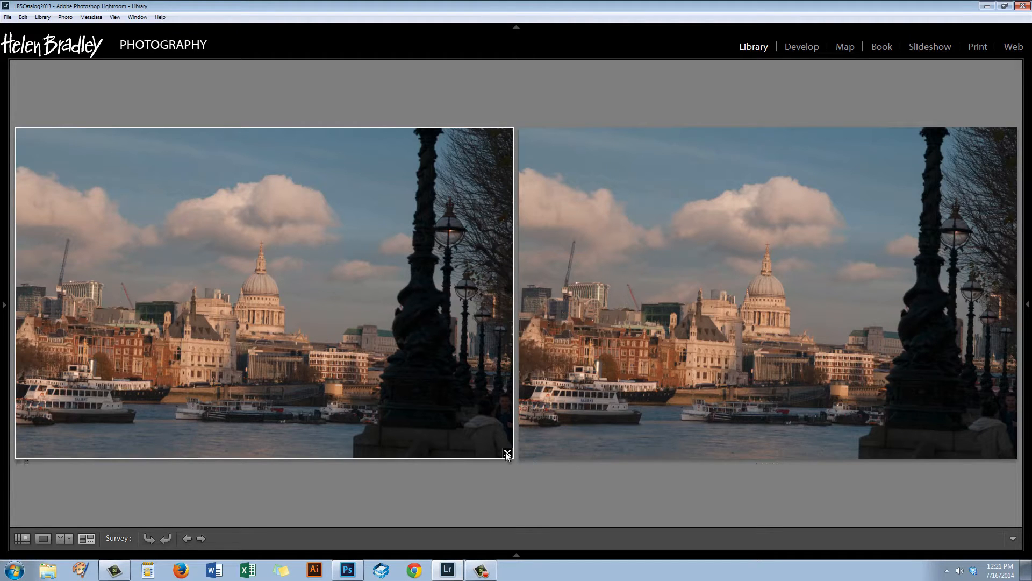
left_click(507, 454)
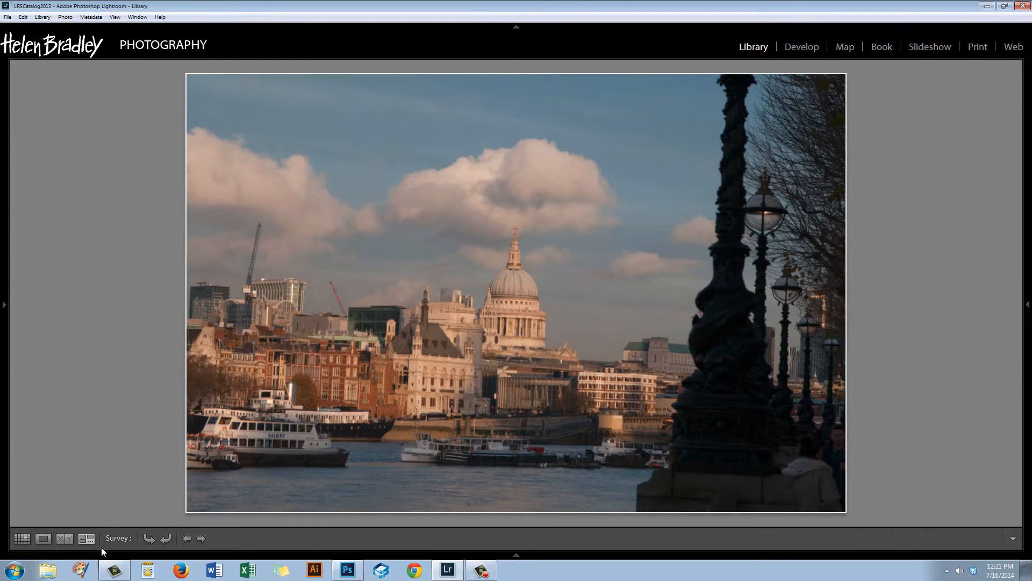
left_click(41, 538)
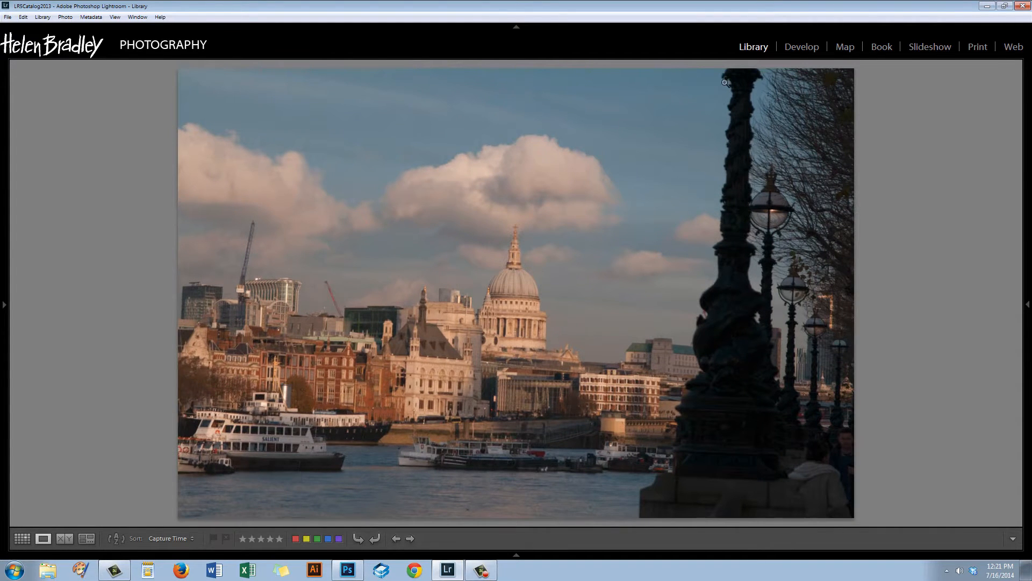
left_click(802, 47)
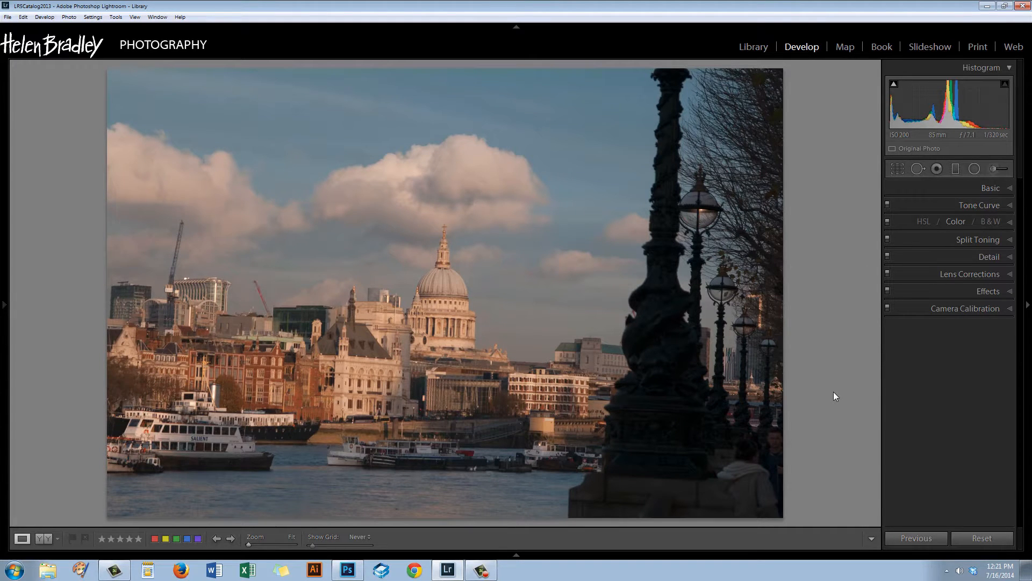
Straighten the skyline photo with Crop & Straighten at an angle of -1.39 and apply the crop
left_click(897, 168)
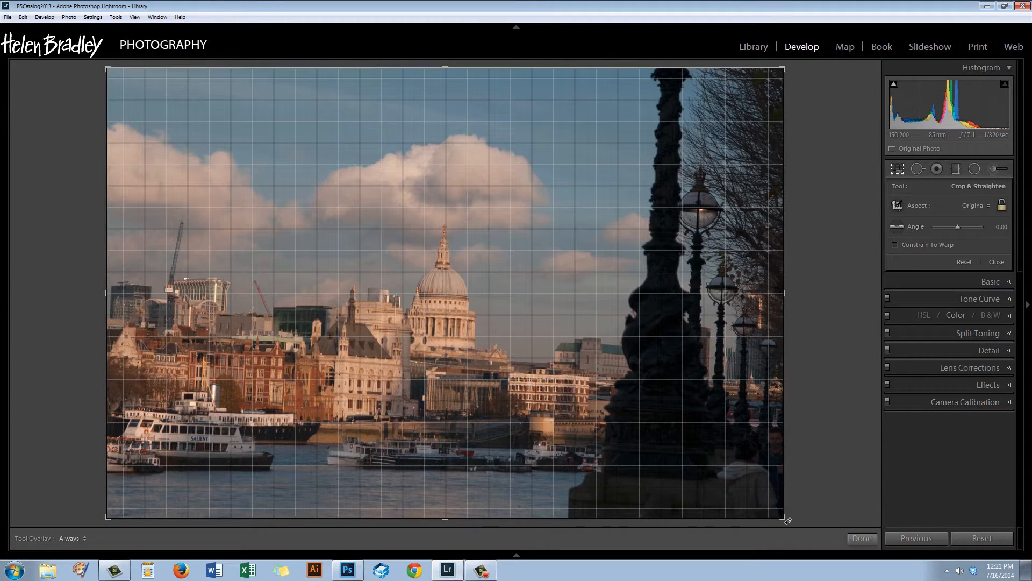
left_click_drag(789, 521, 798, 511)
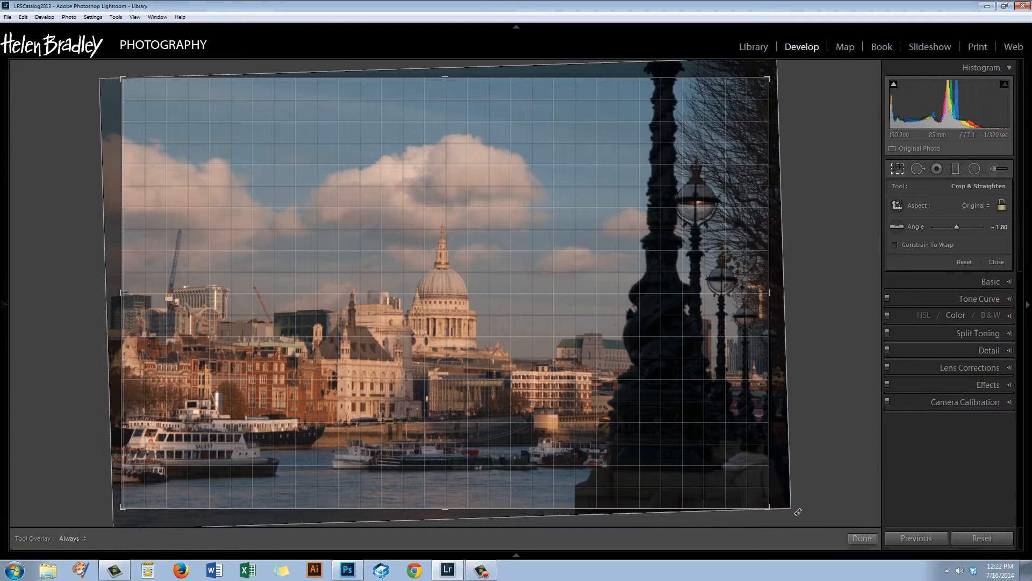
left_click_drag(798, 511, 795, 508)
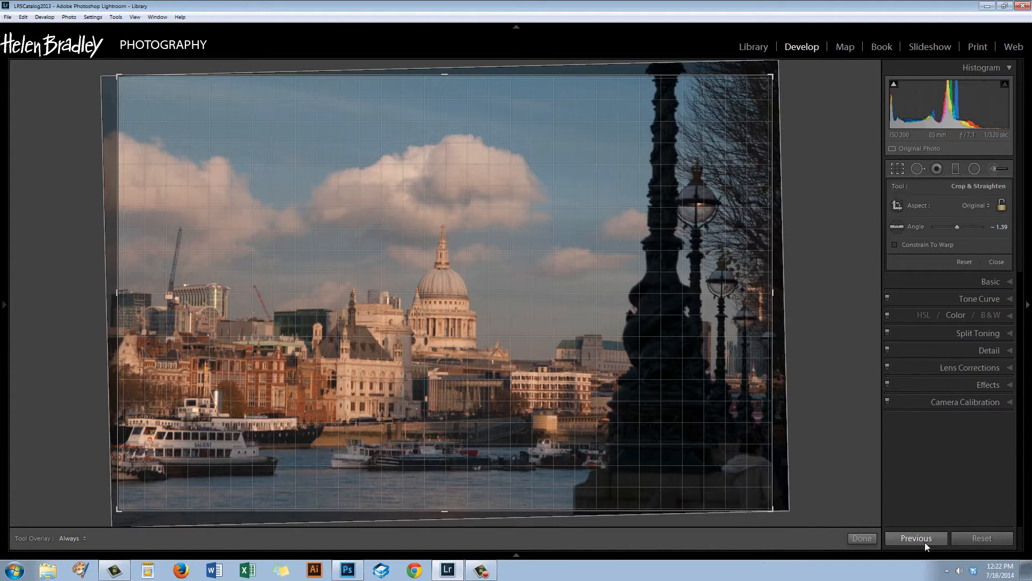
left_click(862, 537)
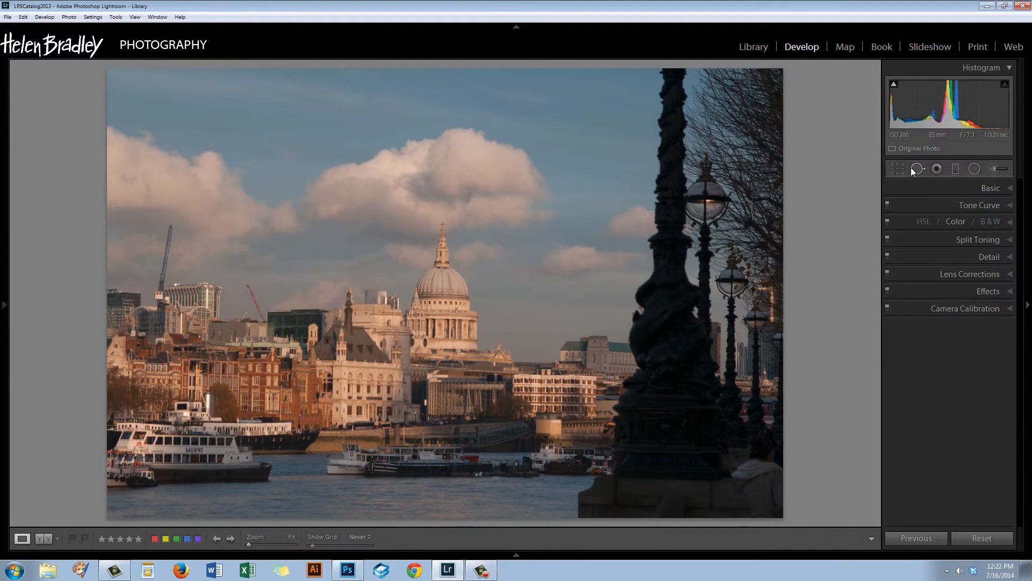
Set the photo's white balance to the Daylight preset in the Basic adjustments
left_click(1010, 189)
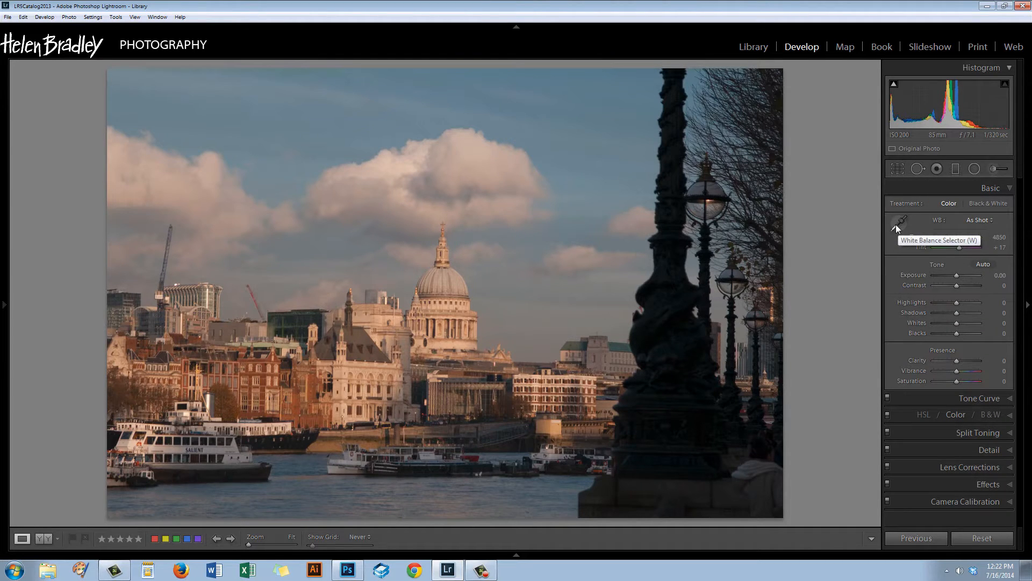
left_click(977, 220)
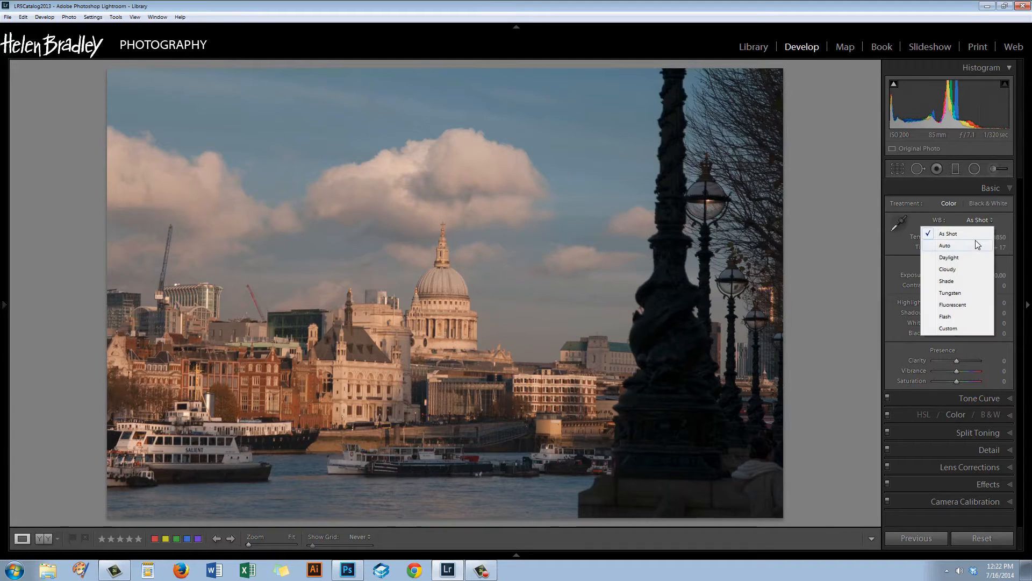
left_click(956, 258)
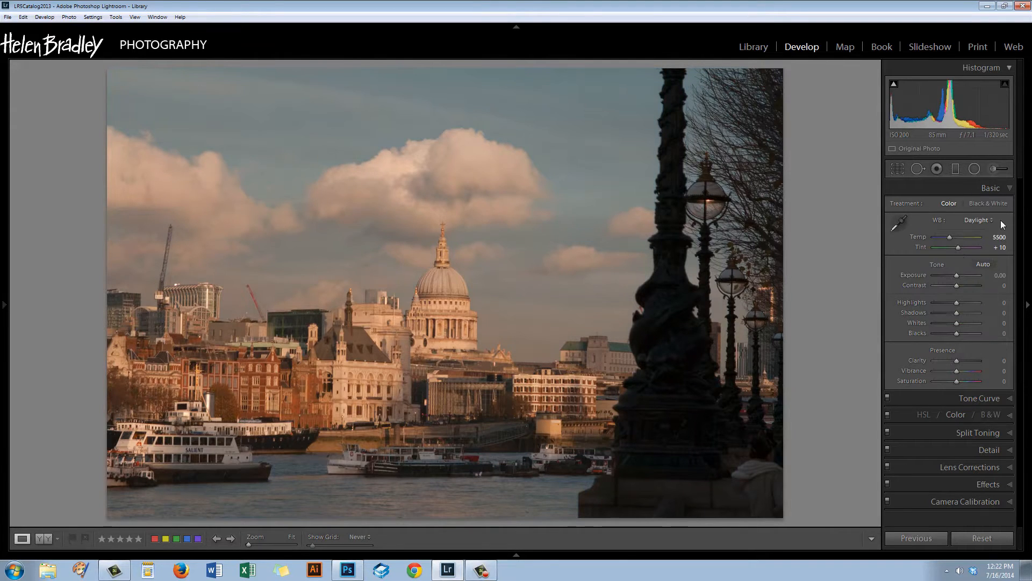
Try the Auto, Cloudy and Shade white balance presets on the photo and return to Daylight
left_click(983, 221)
left_click(954, 245)
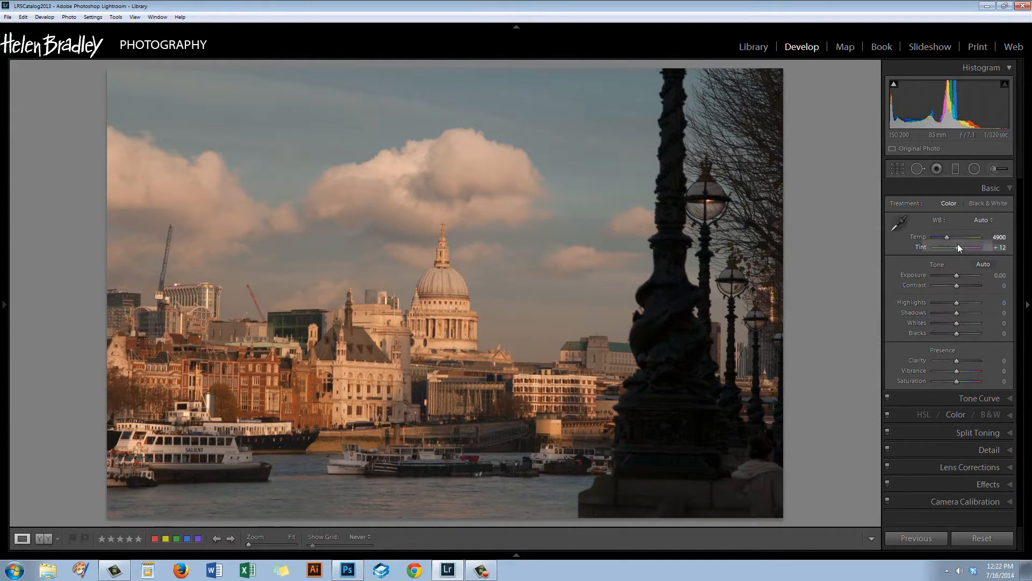
left_click(983, 220)
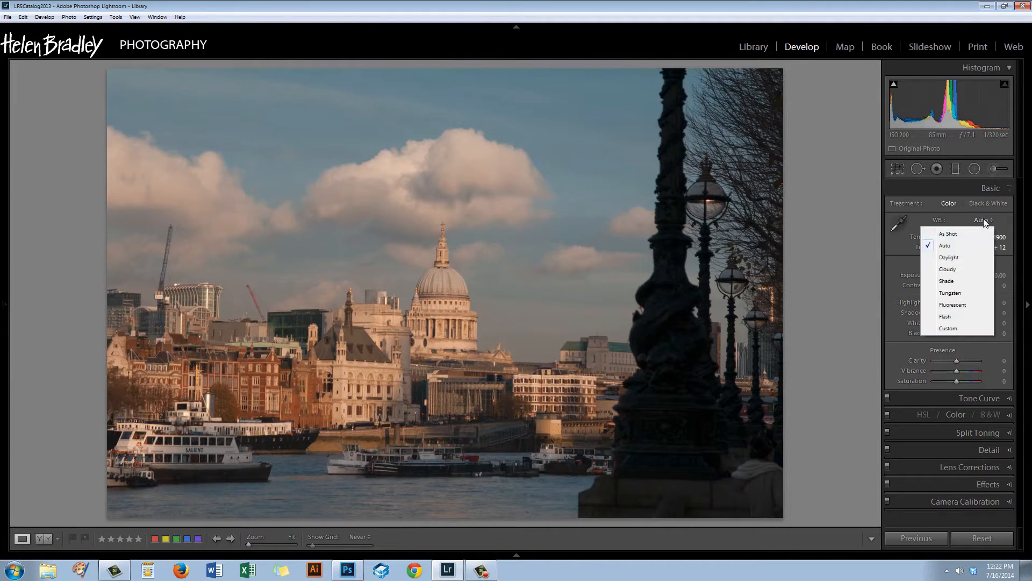
left_click(964, 269)
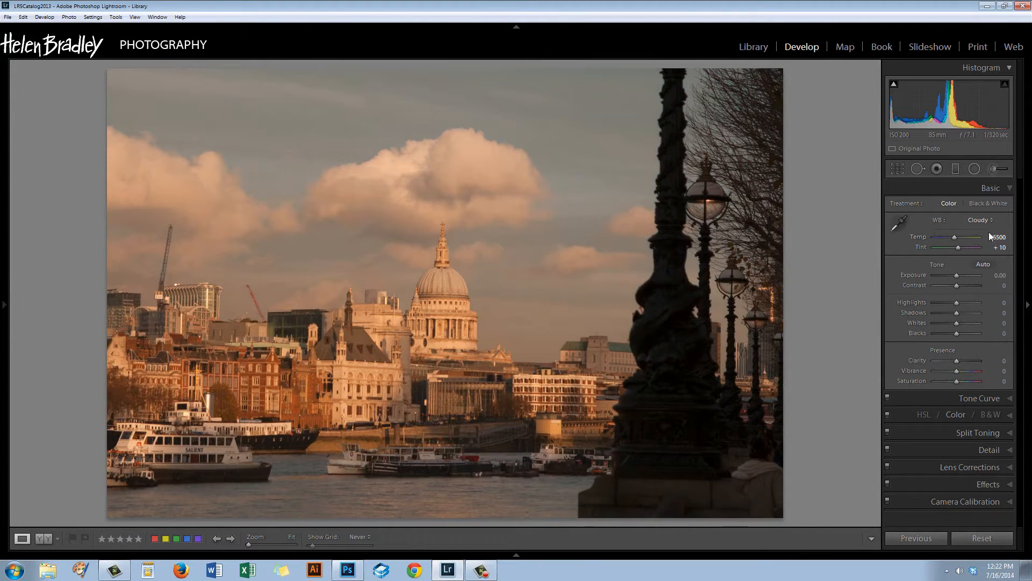
left_click(978, 219)
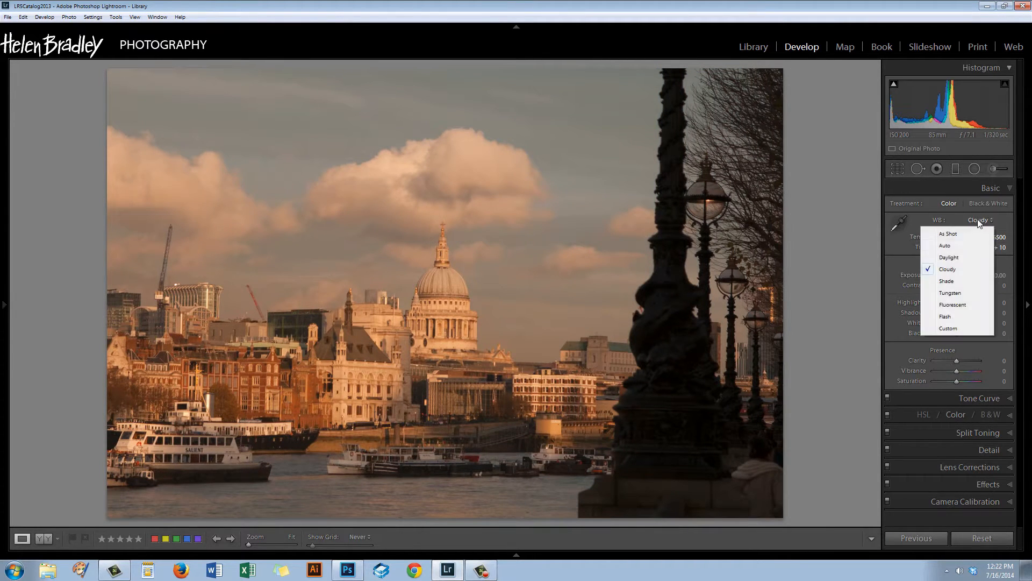
left_click(946, 280)
left_click(981, 218)
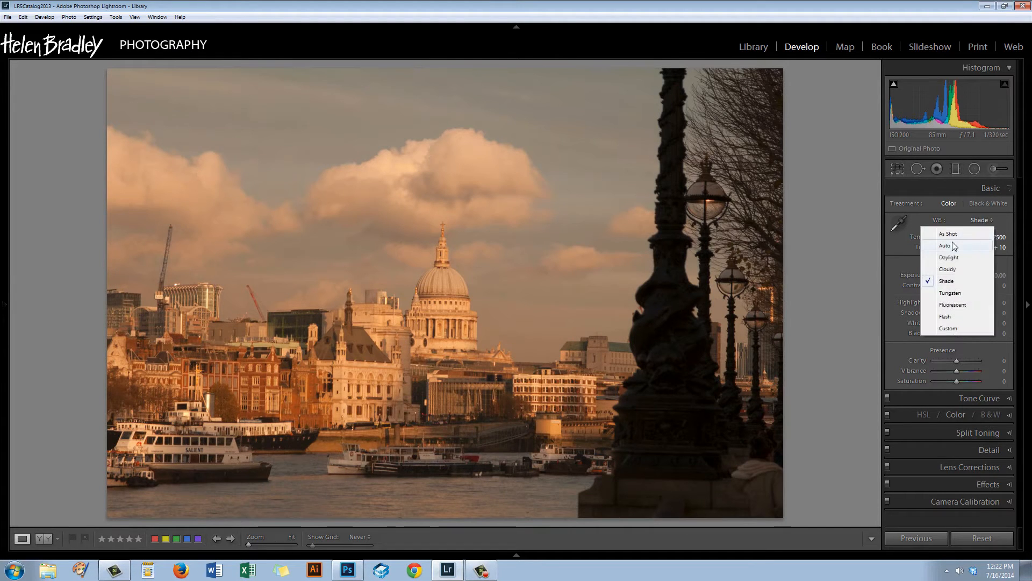
left_click(949, 258)
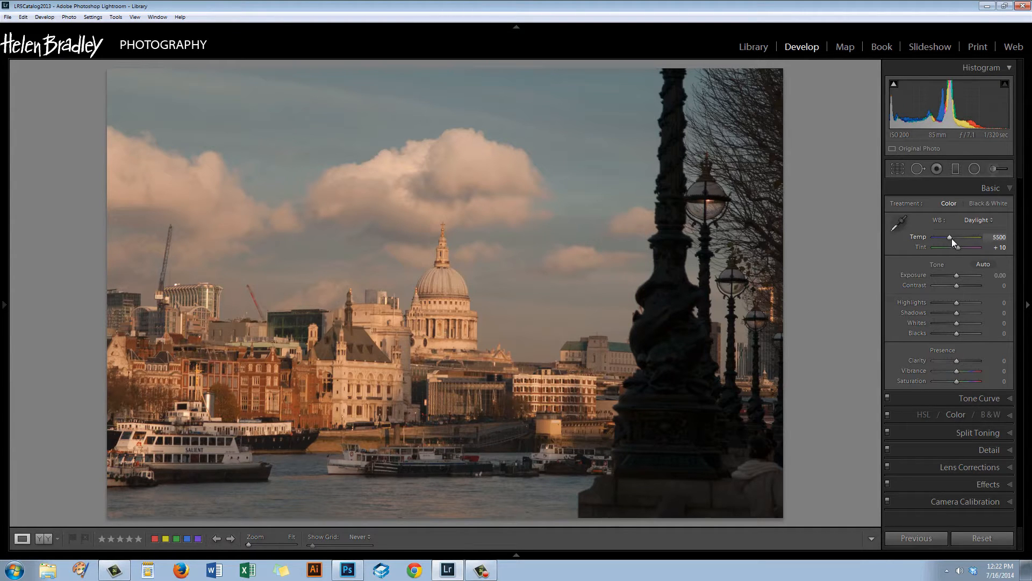
Cool the temperature to 5214 and brighten the photo with Exposure +0.83 and Contrast +29
left_click_drag(951, 238, 948, 236)
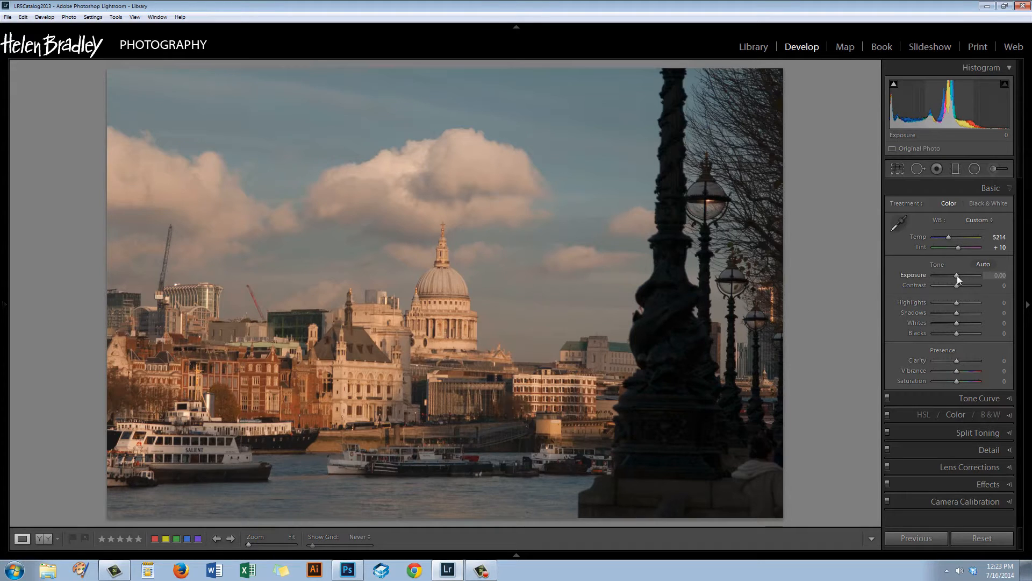
left_click_drag(957, 275, 960, 277)
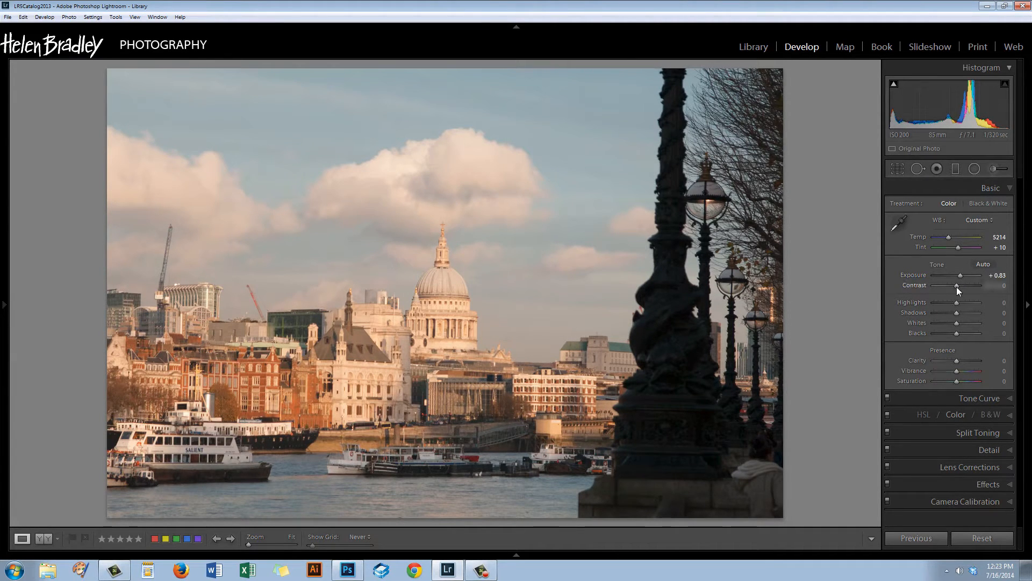
left_click_drag(958, 291, 965, 294)
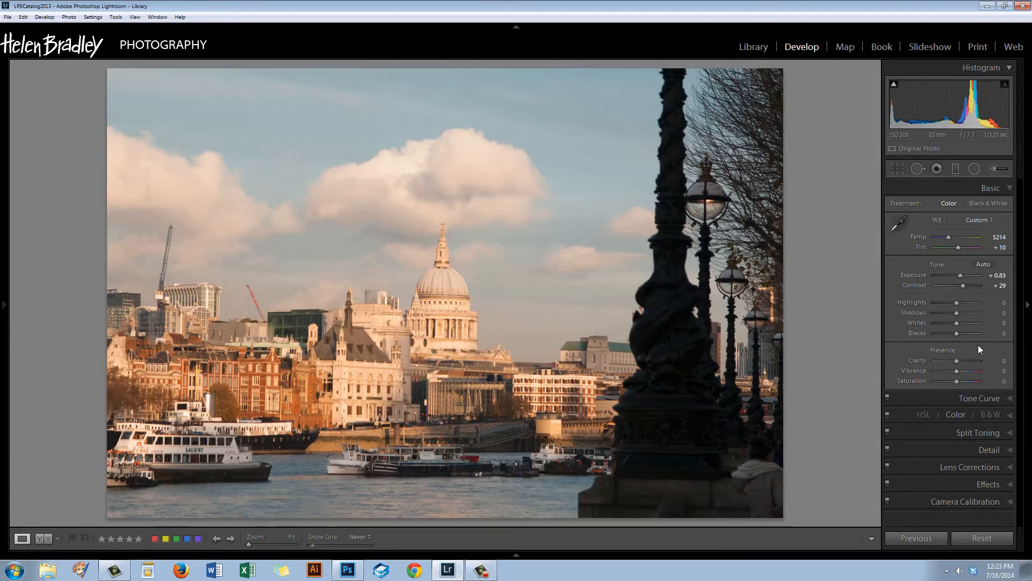
Set Whites to +38 and Blacks to +7 with the help of the clipping preview
key("alt")
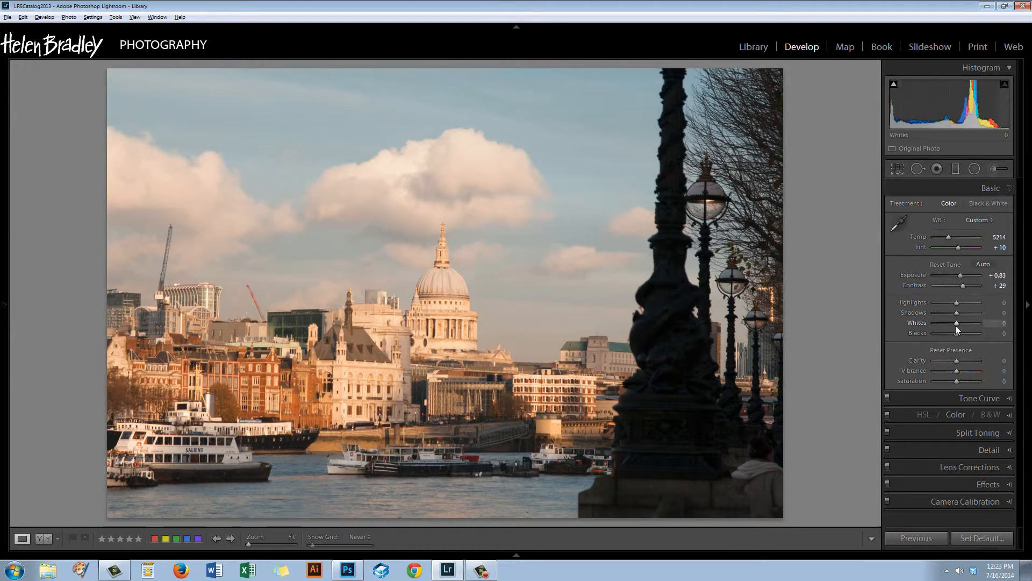
left_click_drag(957, 323, 957, 325)
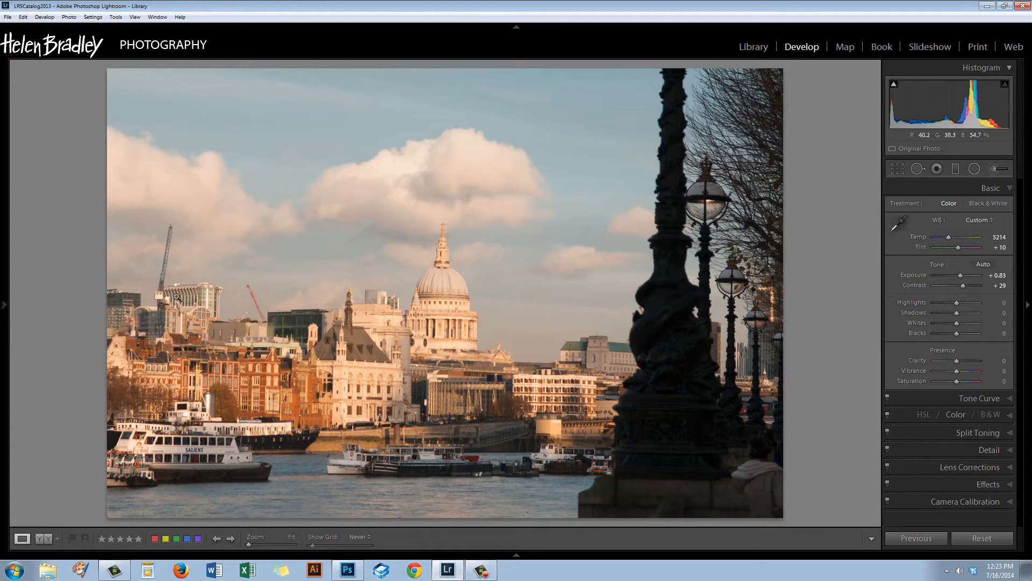
left_click(957, 322, "alt")
mouse_move(958, 324)
left_mouse_down()
mouse_move(974, 330)
mouse_move(966, 326)
left_mouse_up()
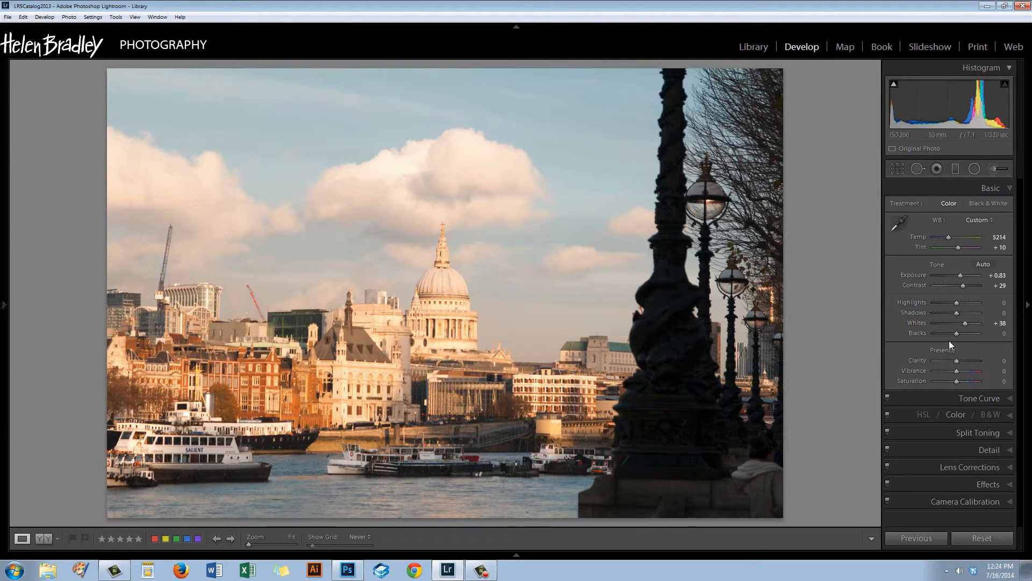
key("alt")
left_click_drag(956, 334, 958, 335)
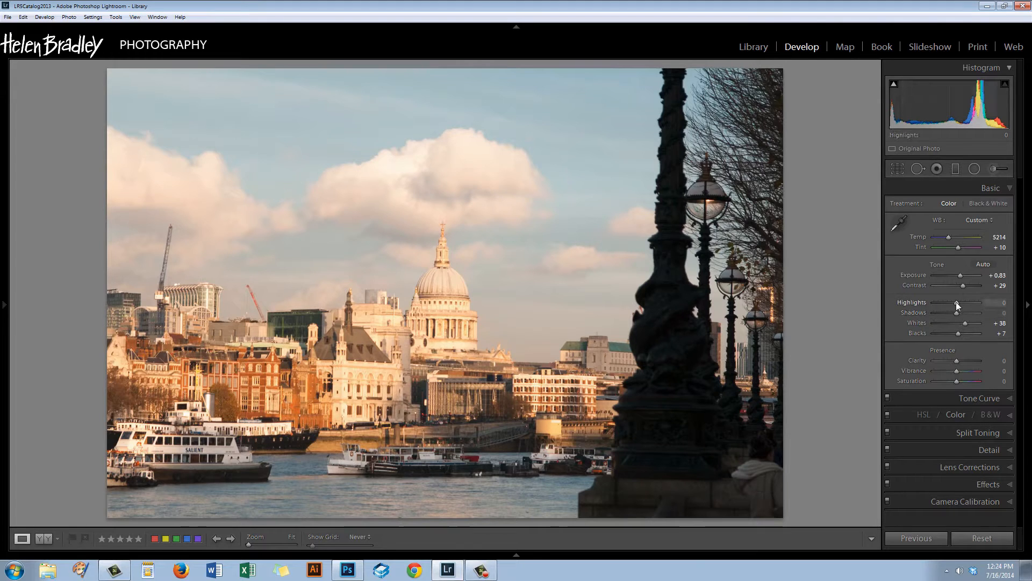
Reduce Highlights to -79 to bring back cloud detail and set Shadows to +10
left_click_drag(957, 305, 939, 318)
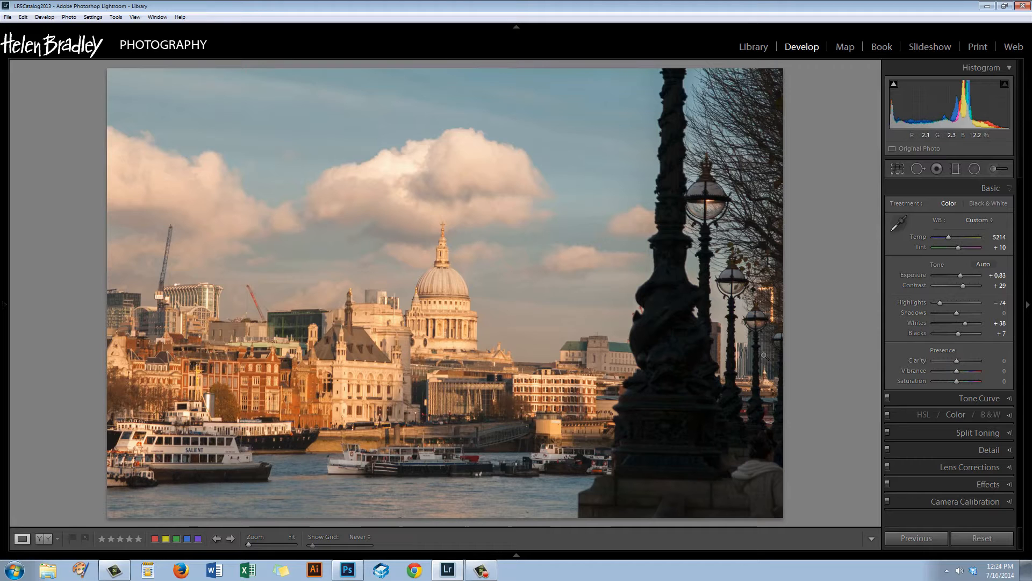
left_click_drag(940, 302, 937, 306)
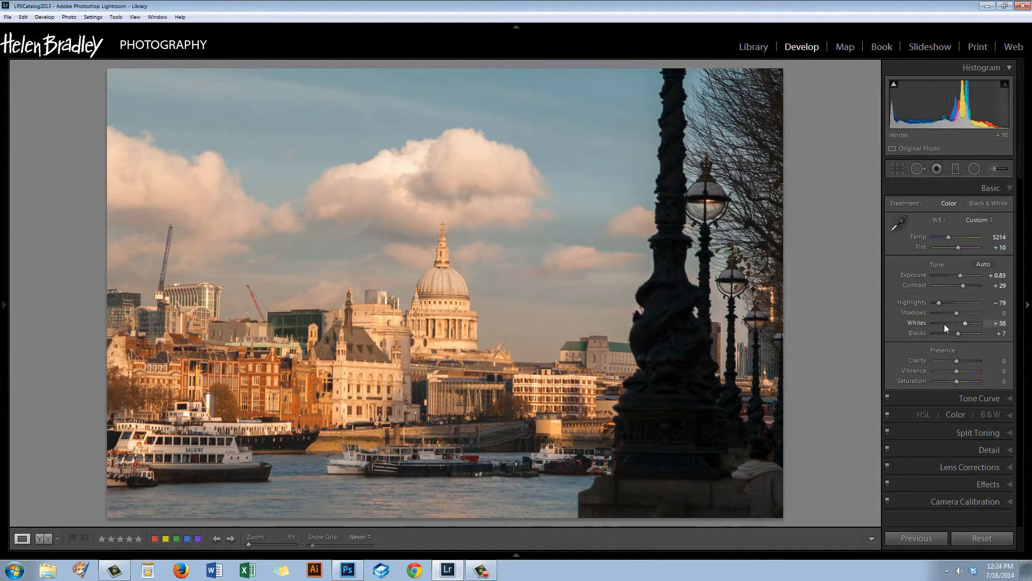
left_click_drag(956, 311, 978, 318)
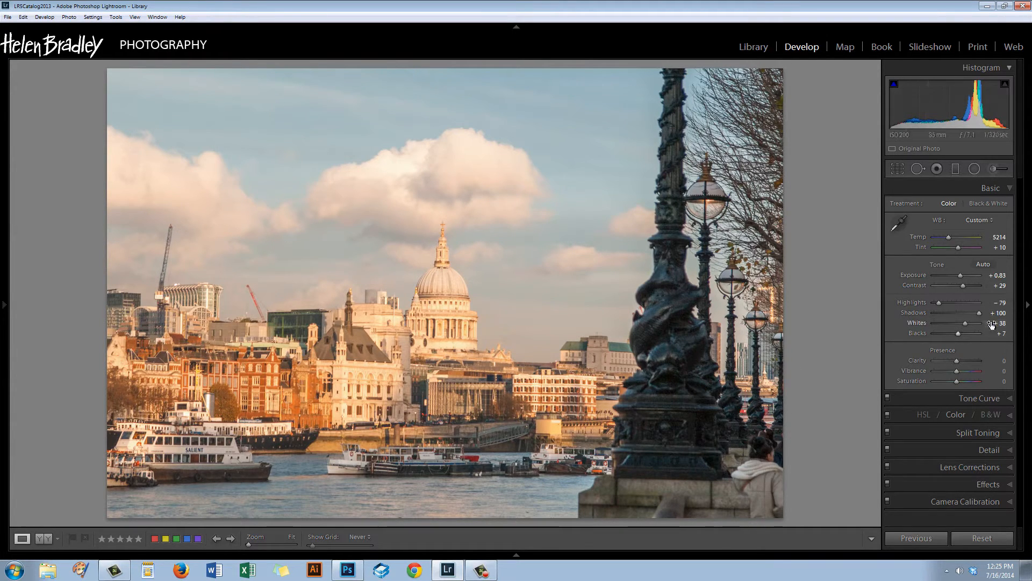
left_click_drag(979, 312, 965, 315)
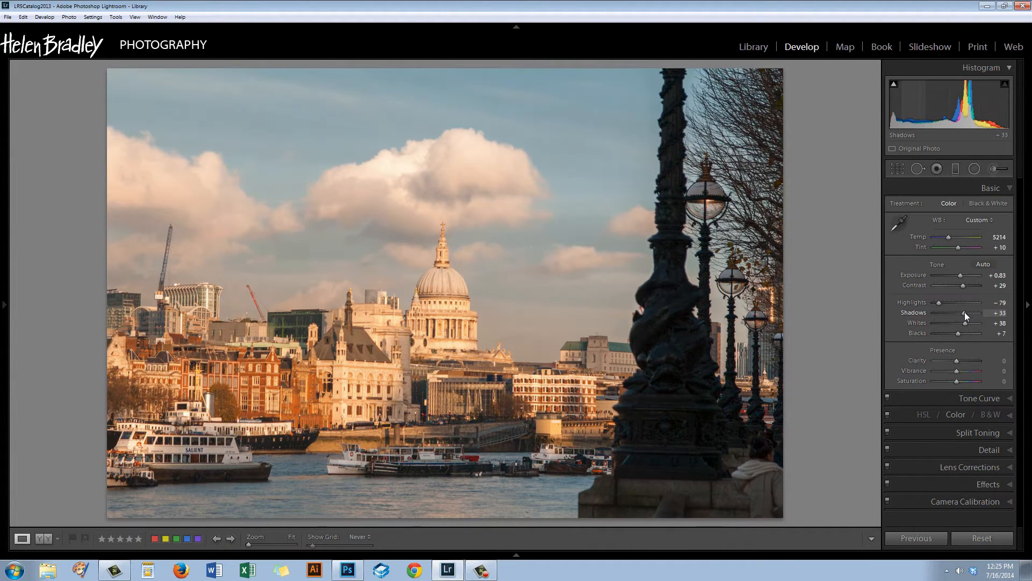
double_click(917, 312)
left_click_drag(956, 312, 960, 313)
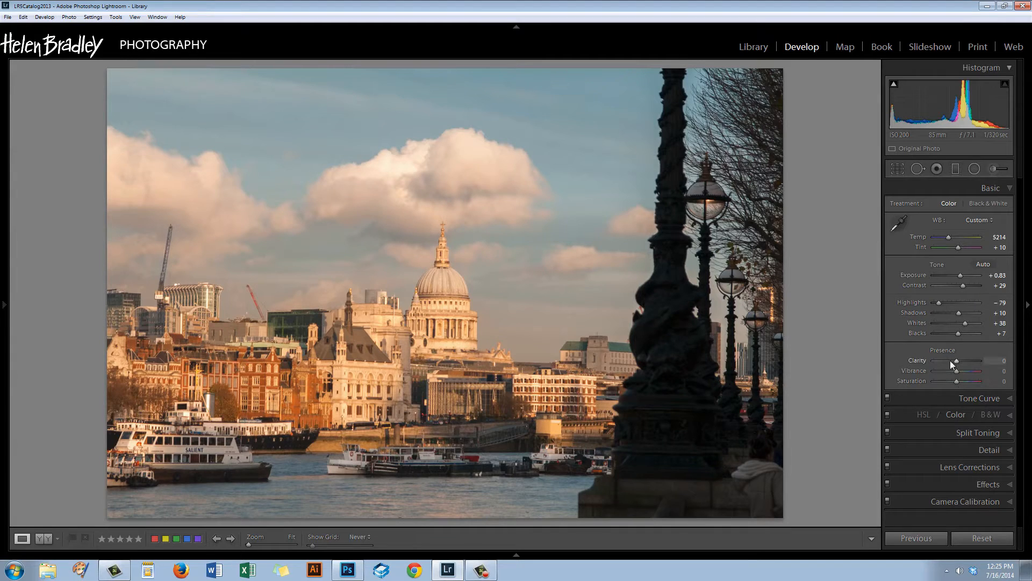
Set Clarity to +10 and Vibrance to +24 for the photo
left_click_drag(956, 364, 959, 363)
left_click_drag(957, 373, 966, 377)
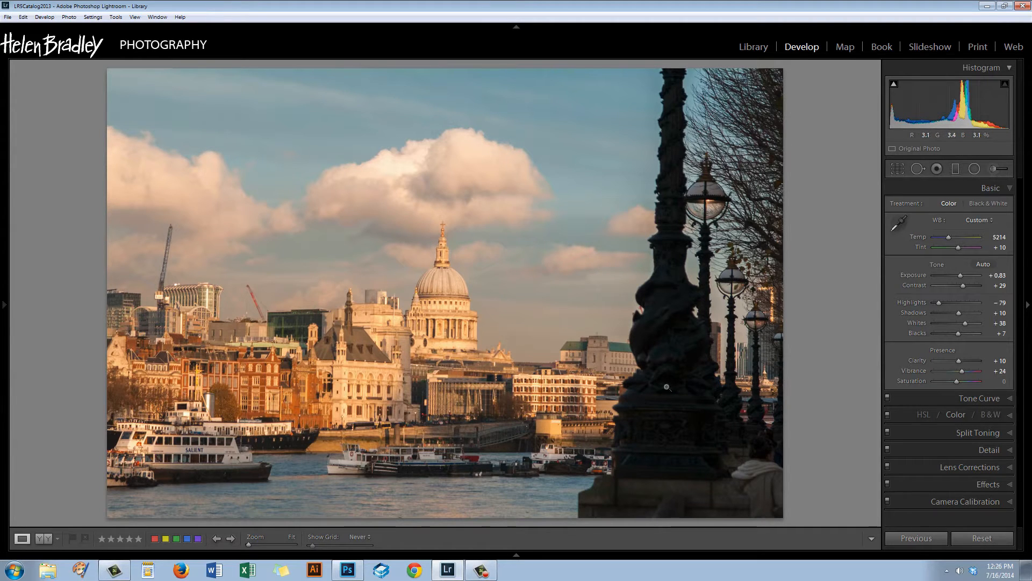
Try the Medium Contrast and Strong Contrast point curves in the Tone Curve settings and return to Linear
left_click(972, 398)
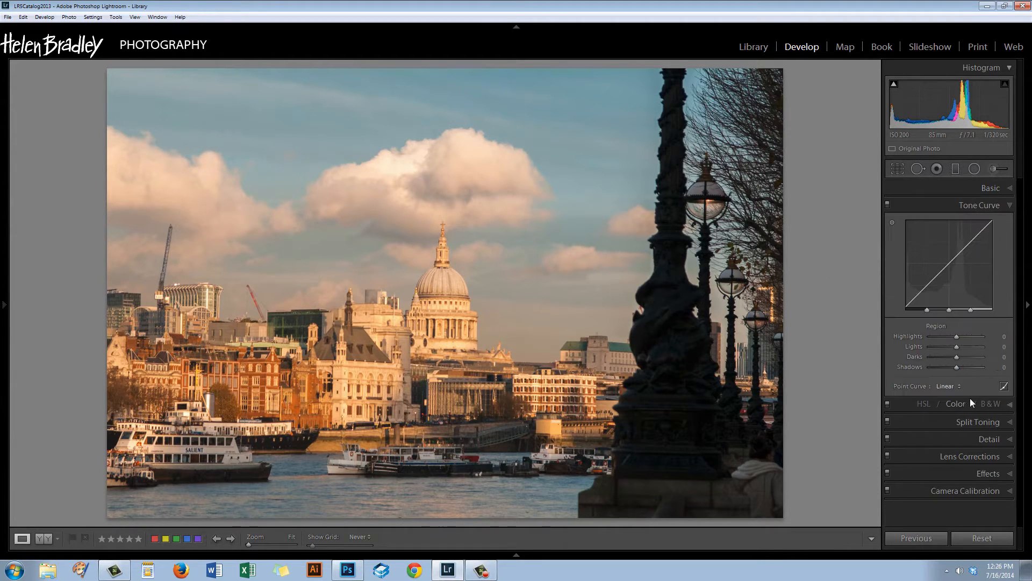
left_click(942, 385)
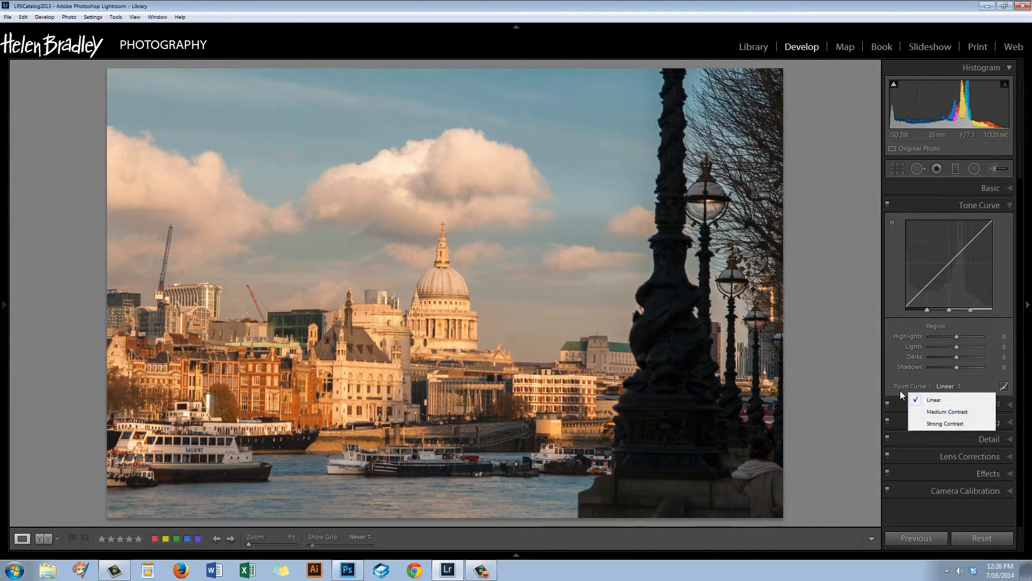
left_click(952, 413)
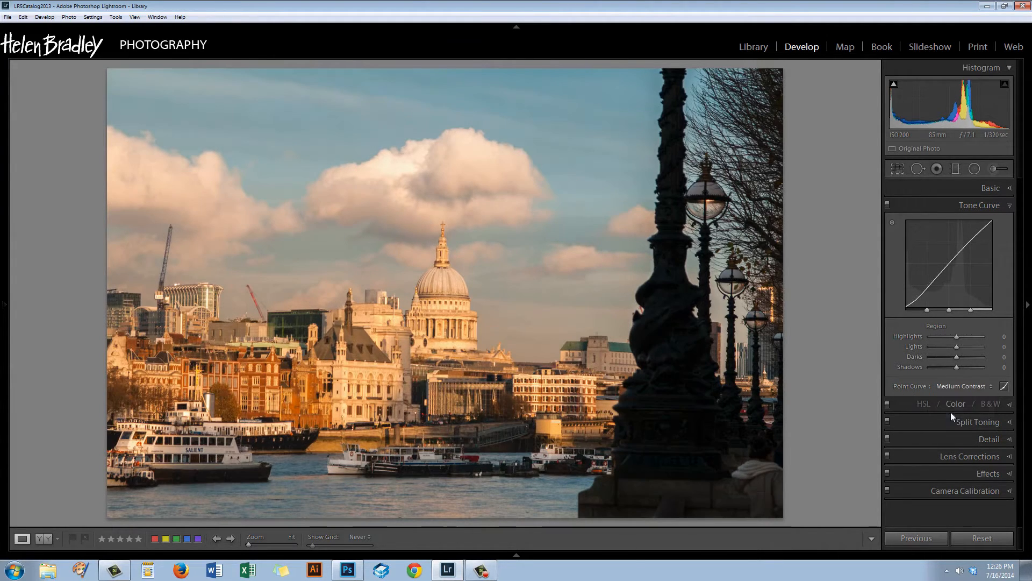
left_click(961, 386)
left_click(952, 423)
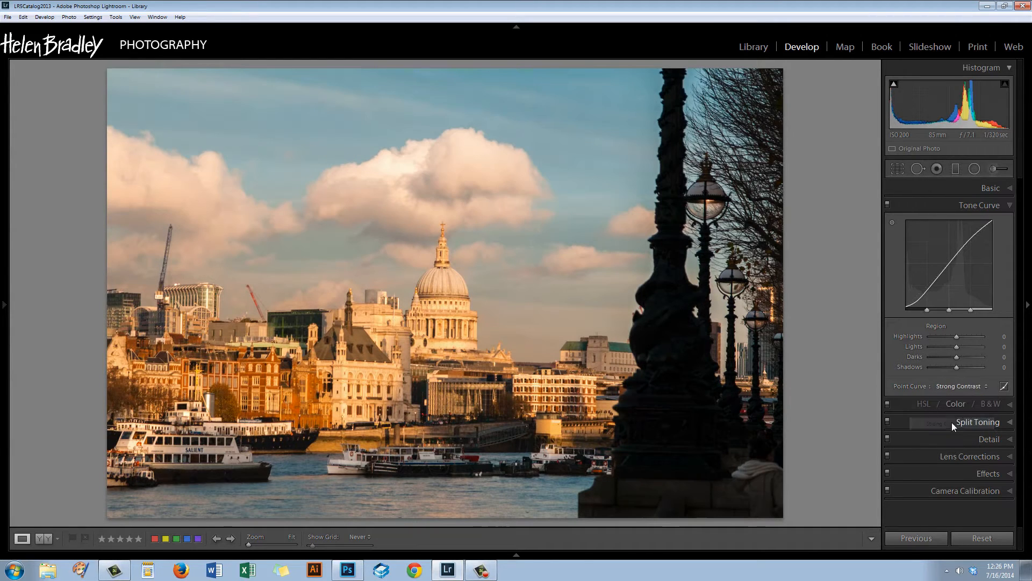
left_click(944, 386)
left_click(947, 399)
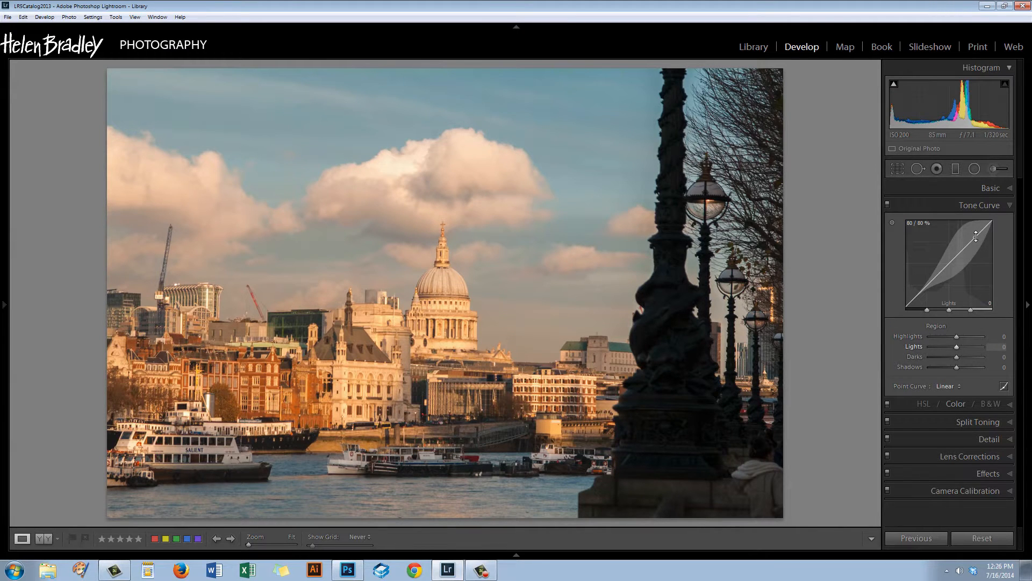
Raise the Lights region of the tone curve to +8
left_click_drag(976, 236, 975, 236)
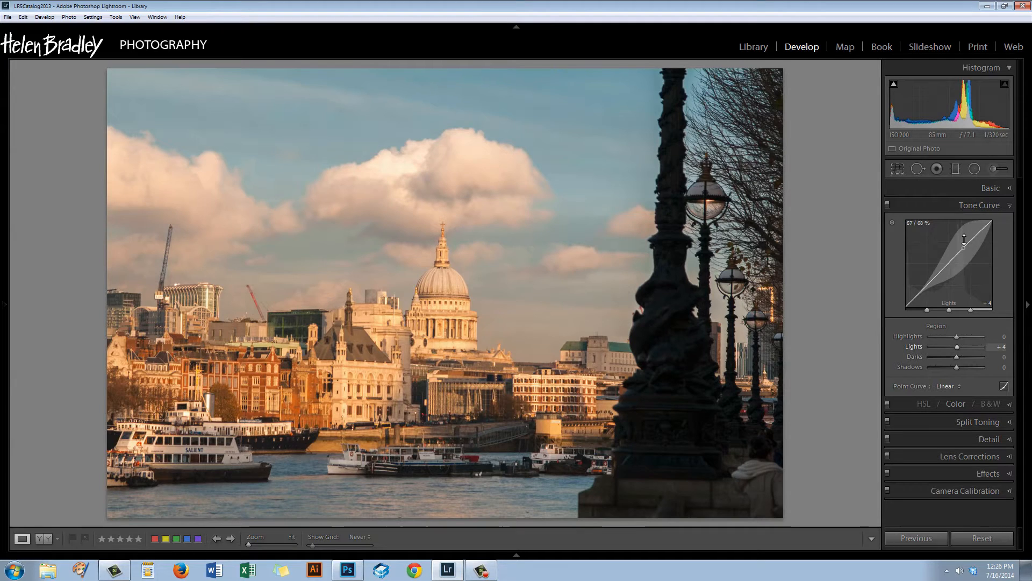
key("ctrl+z")
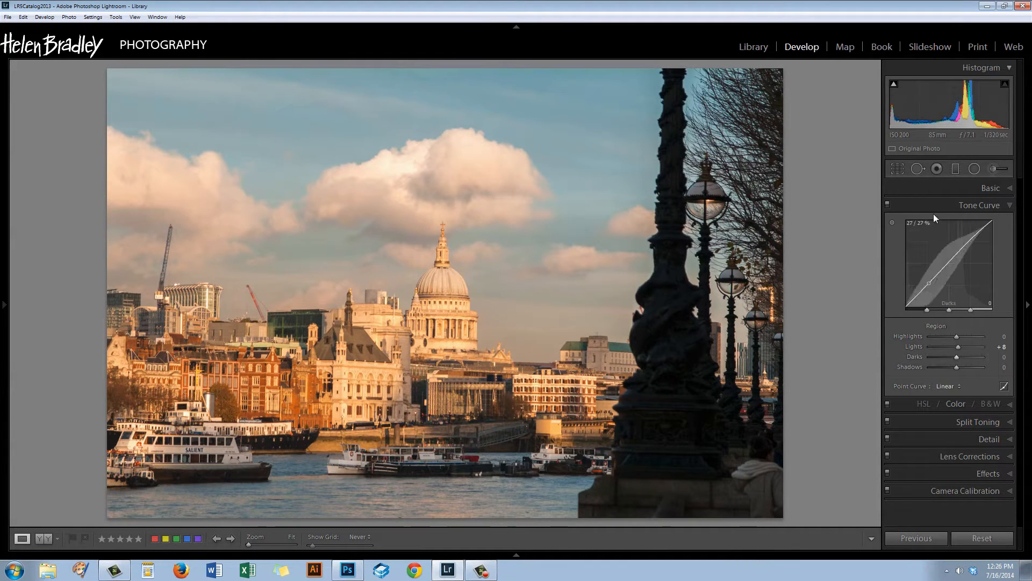
left_click(1006, 205)
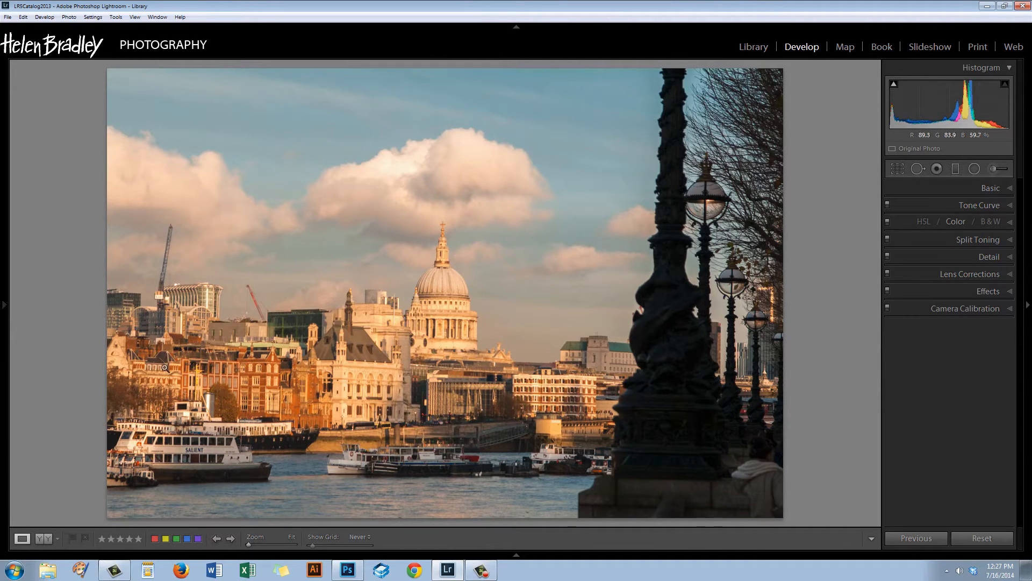
Start an Adjustment Brush with Exposure 0.76, Density 53 and Size 12.9, and paint over the sunlit waterfront buildings
left_click(994, 169)
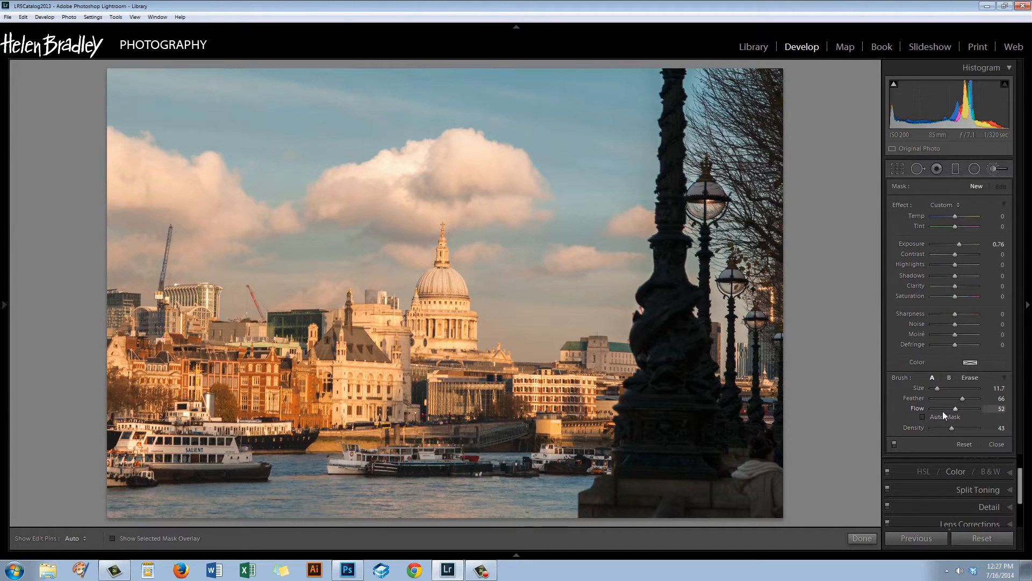
left_click_drag(953, 427, 959, 428)
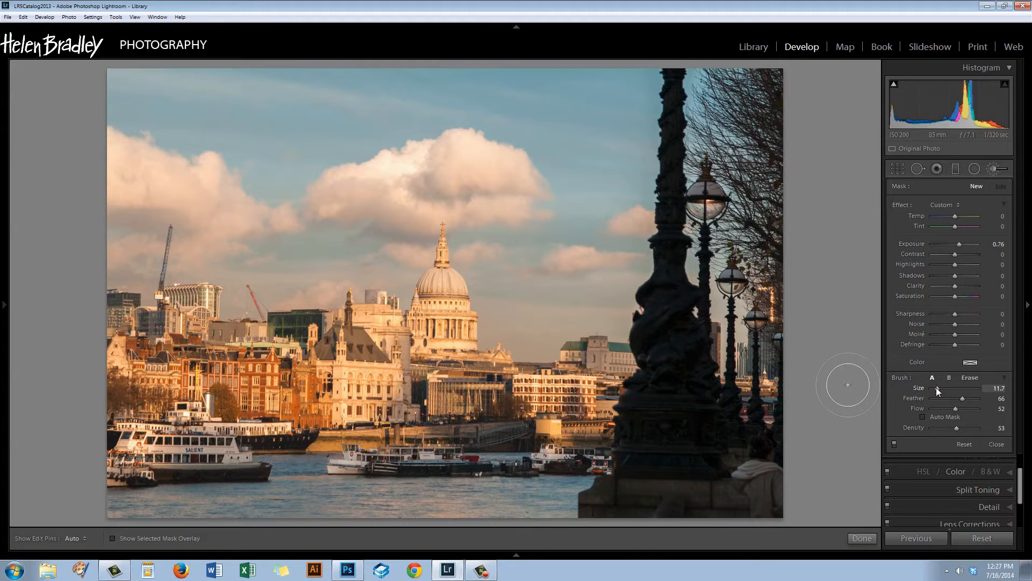
left_click_drag(937, 387, 938, 388)
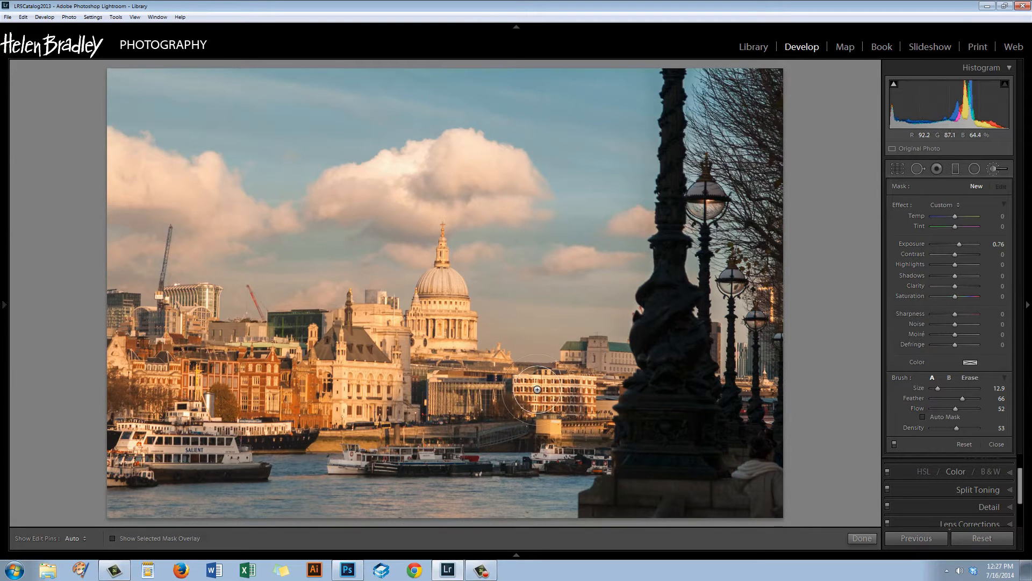
mouse_move(537, 389)
left_mouse_down()
mouse_move(562, 399)
mouse_move(554, 392)
mouse_move(593, 397)
left_mouse_up()
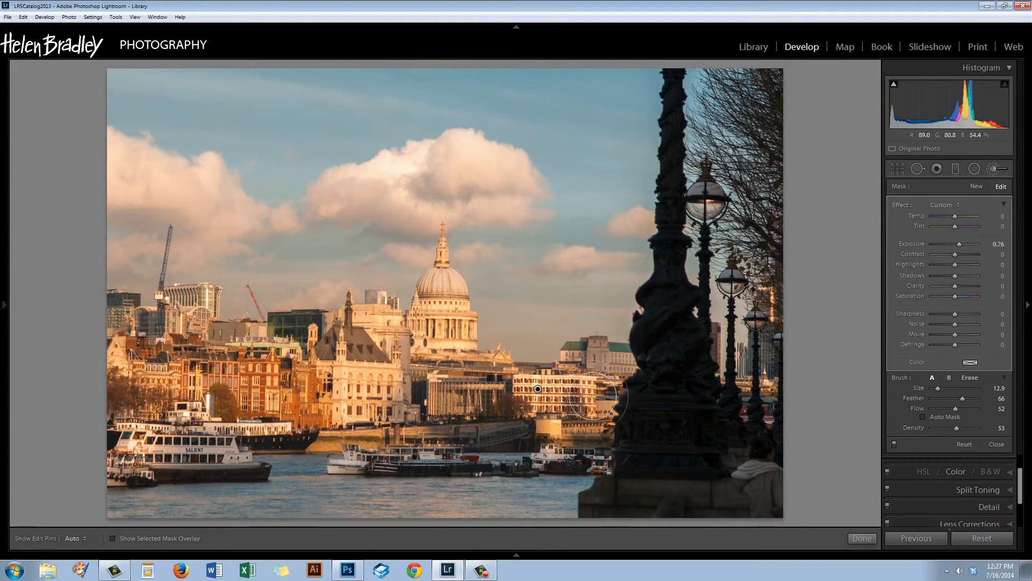
key("h")
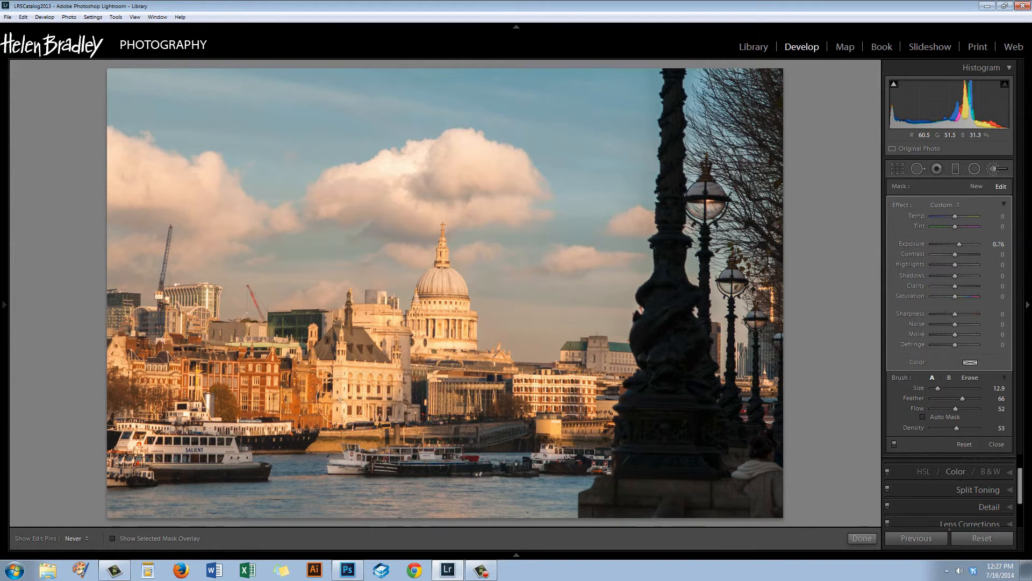
key("h")
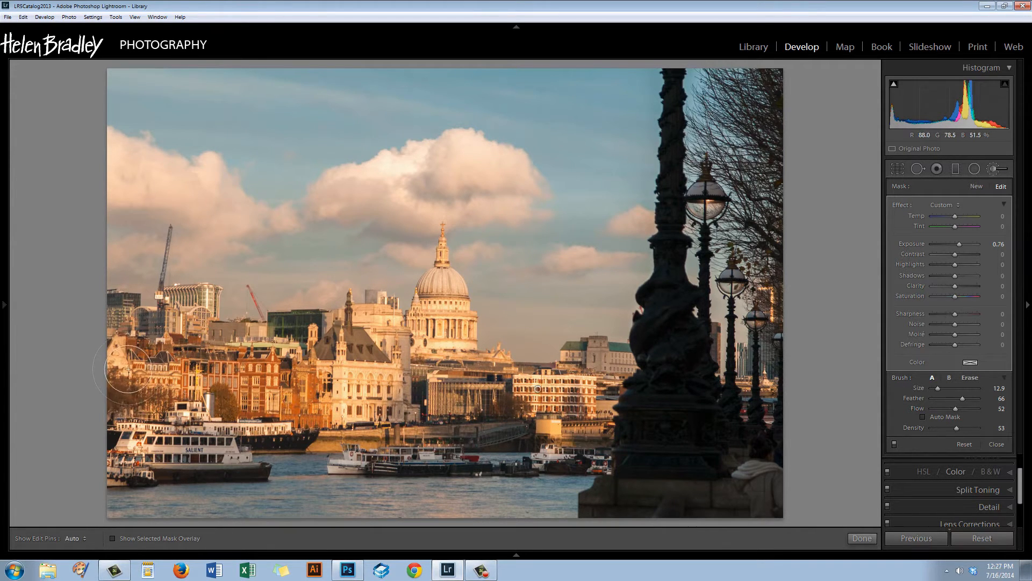
Reduce the brush size to 2.0 and continue painting the brightening over finer parts of the sunlit cathedral and waterfront buildings
scroll(768, 386, "down", 7)
key("h")
key("h")
key("bracketleft")
key("bracketleft")
key("bracketleft")
key("bracketleft")
key("bracketleft")
key("h")
key("h")
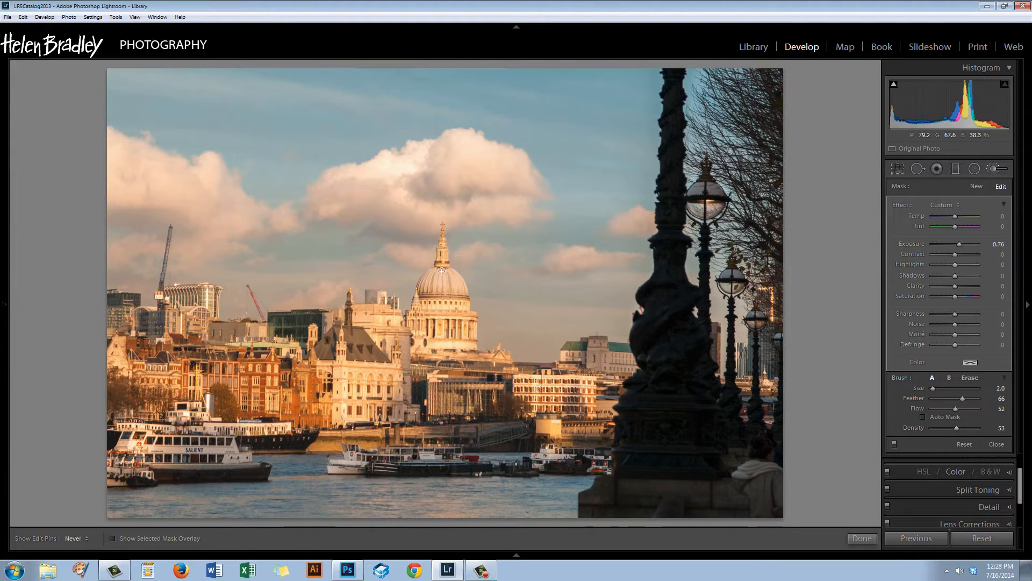
key("h")
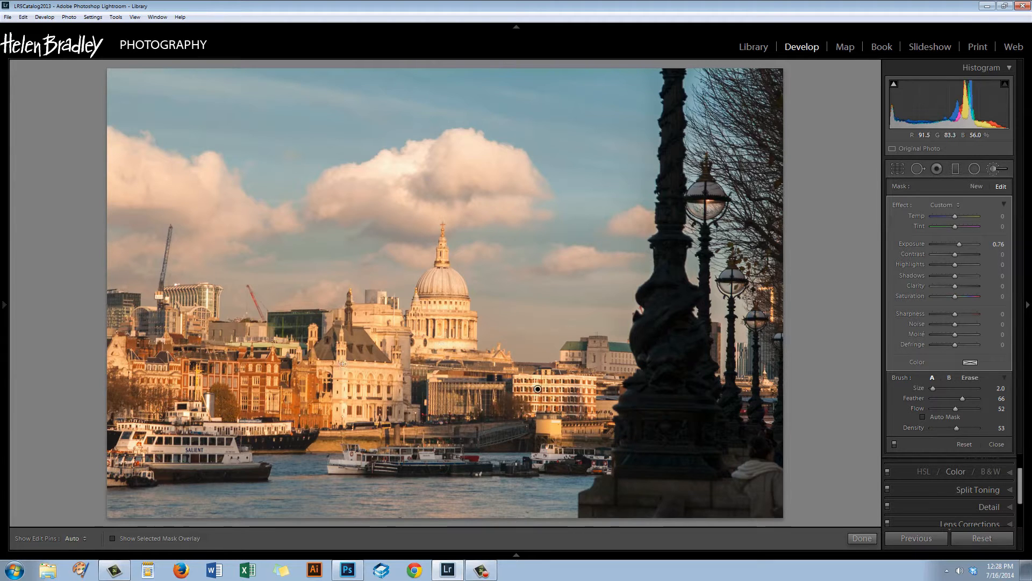
key("h")
key("h")
key("h")
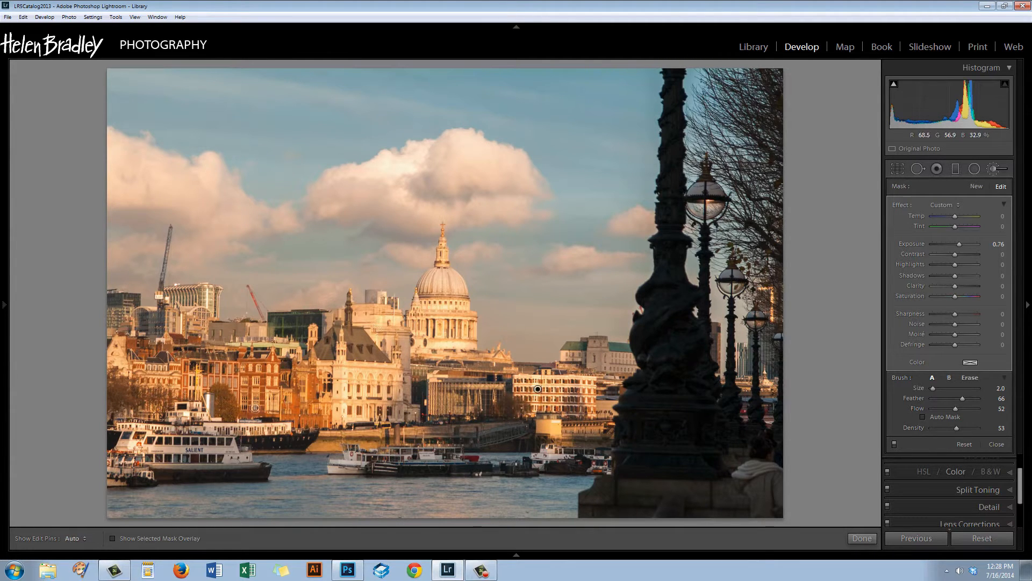
key("h")
key("h")
key("h")
key("h")
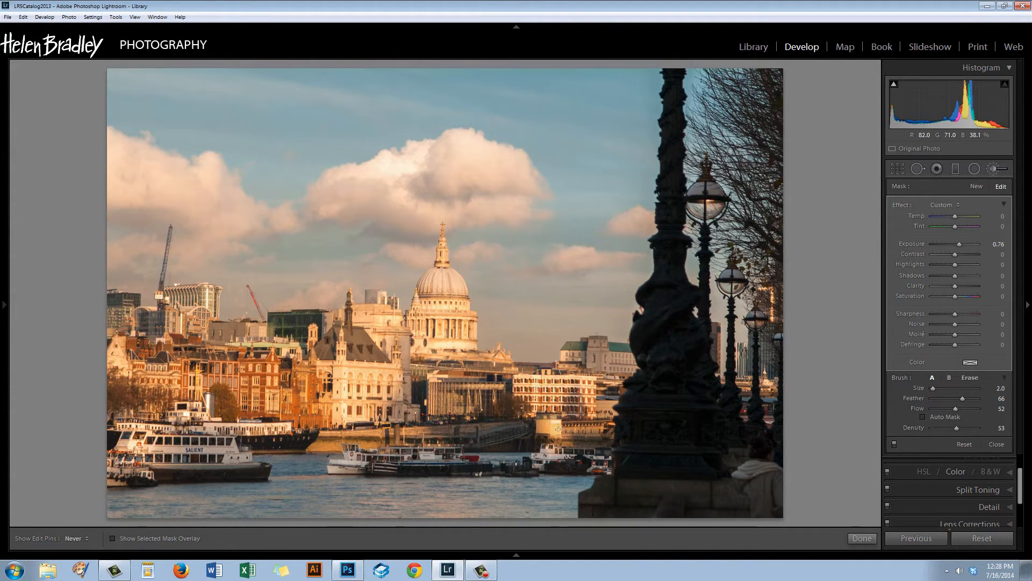
Show the selected mask overlay to touch up and erase brushwork around the cathedral dome, and hide the overlay again
key("h")
left_click(113, 538)
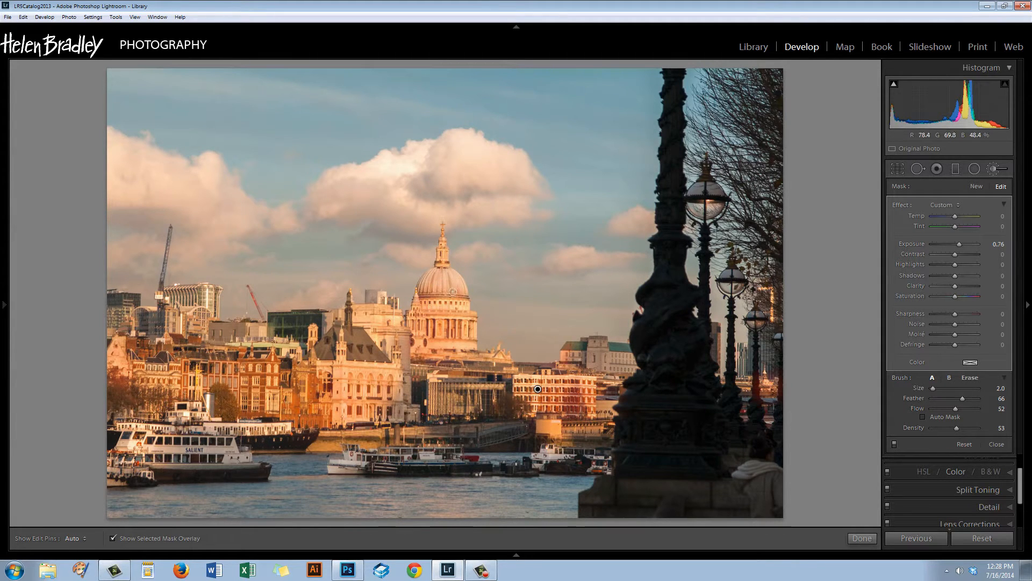
key("h")
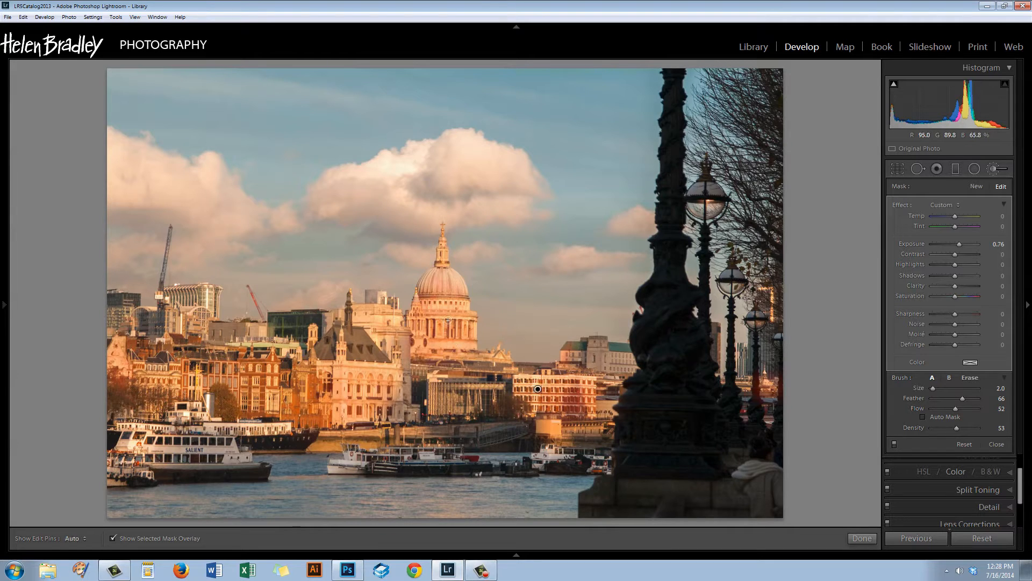
key("h")
key("alt")
key("h")
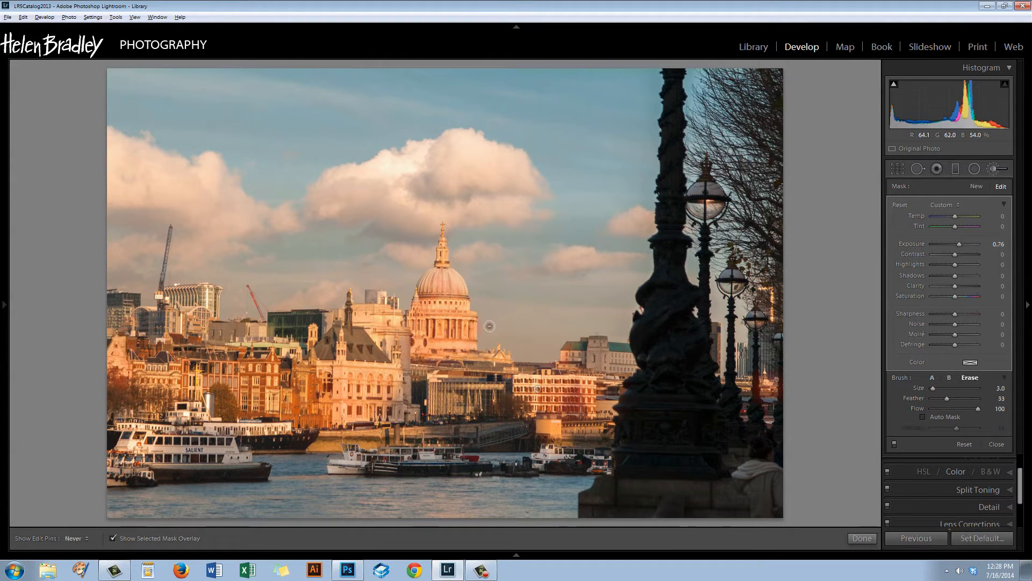
key("h")
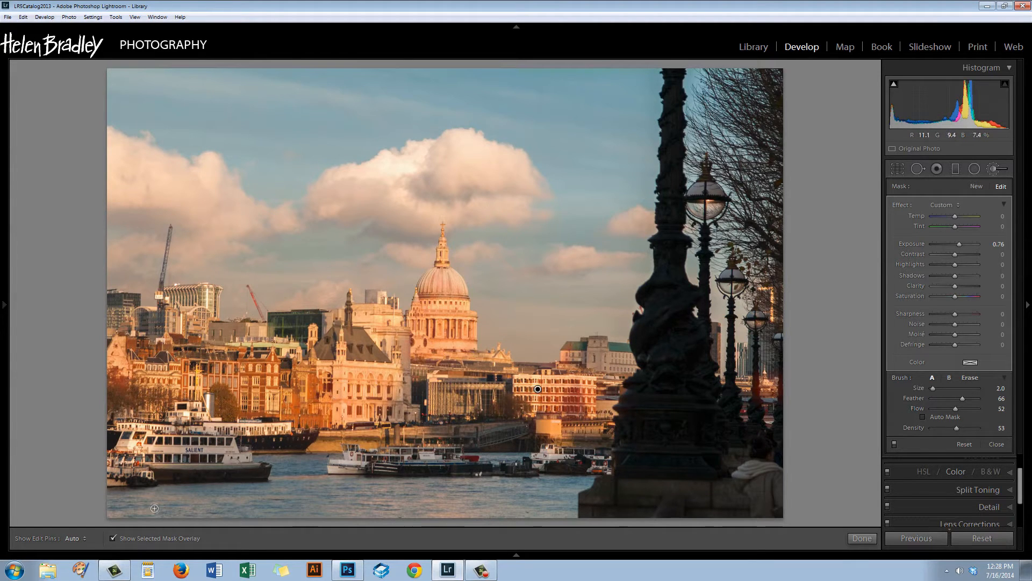
left_click(112, 537)
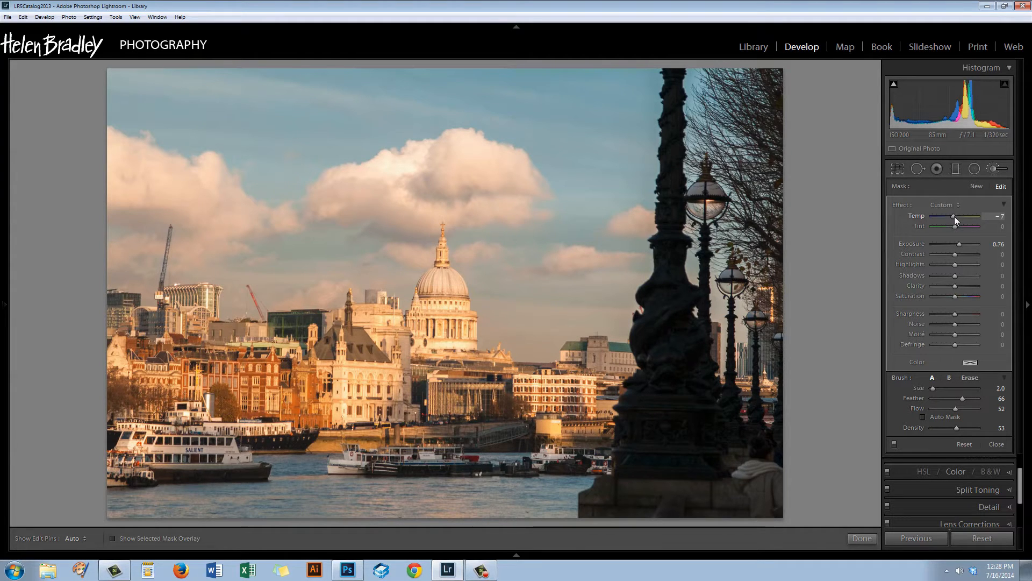
Try a cooler Temp such as -7 on the brushed buildings and finish the brush adjustment
left_click_drag(954, 217, 954, 218)
left_click_drag(954, 220, 955, 220)
left_click(862, 538)
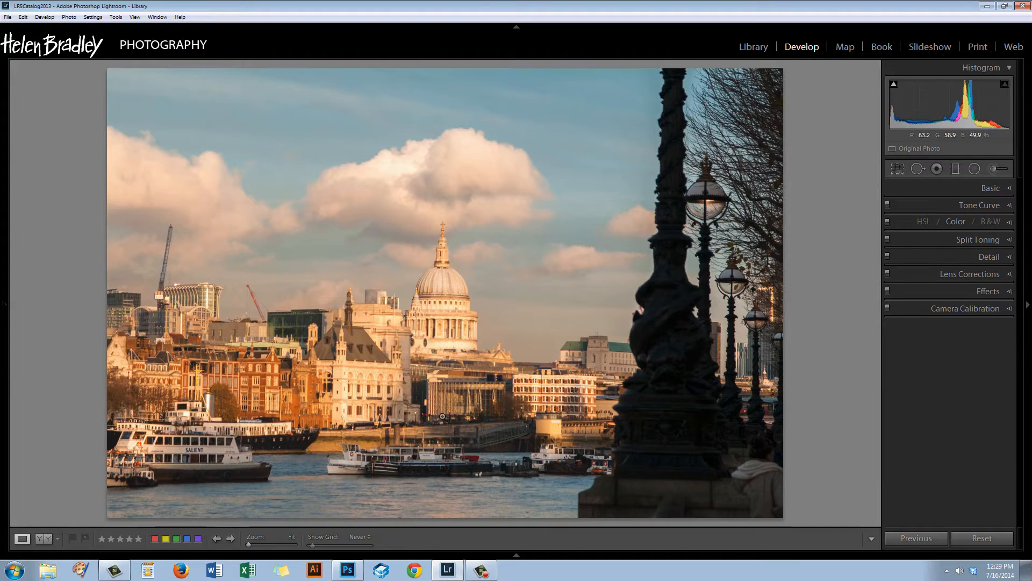
Add a Graduated Filter rising from the photo's lower edge over the river, with Exposure -0.29 and Temp -12
left_click(955, 168)
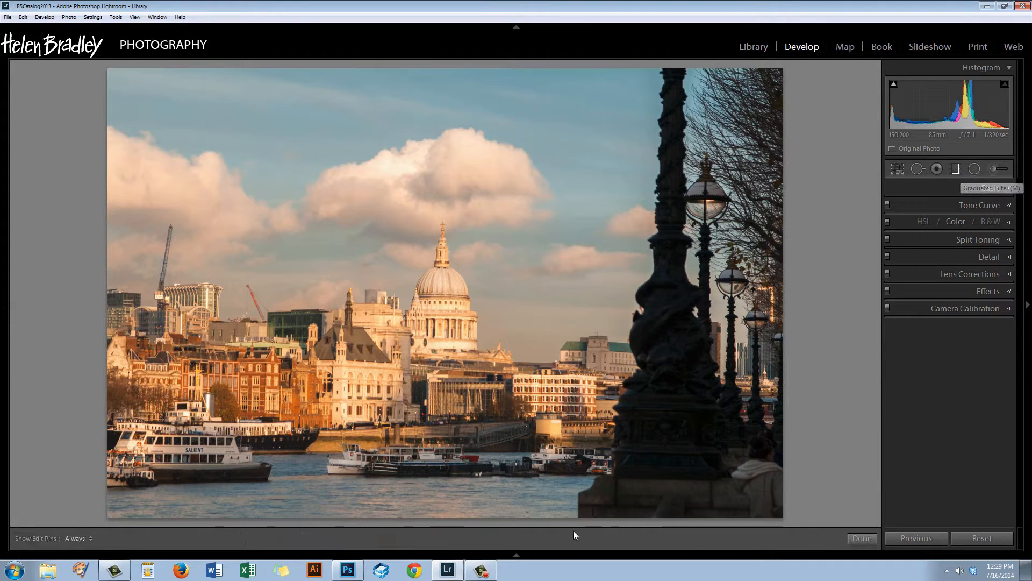
left_click_drag(430, 499, 429, 426)
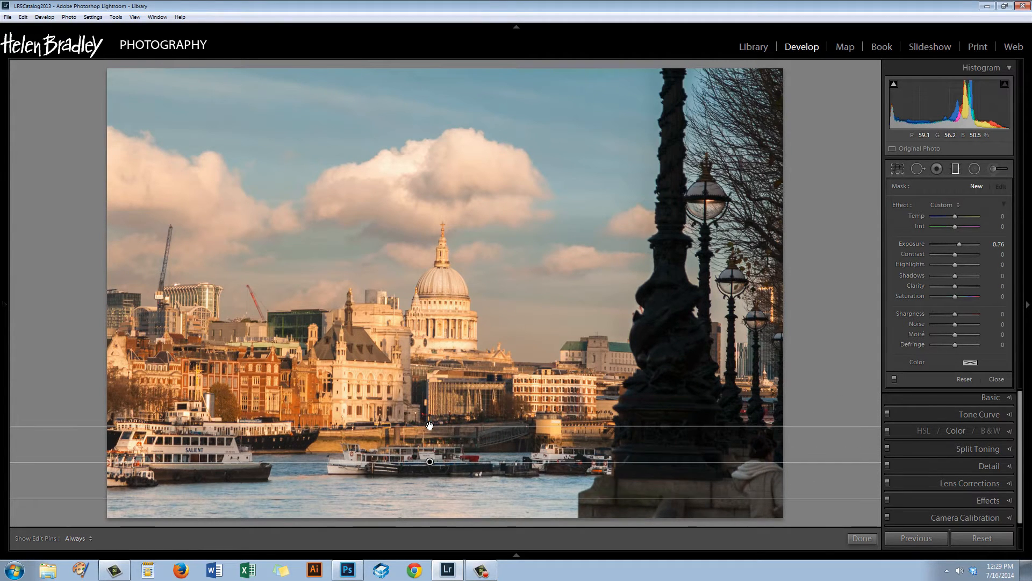
left_click_drag(429, 427, 430, 427)
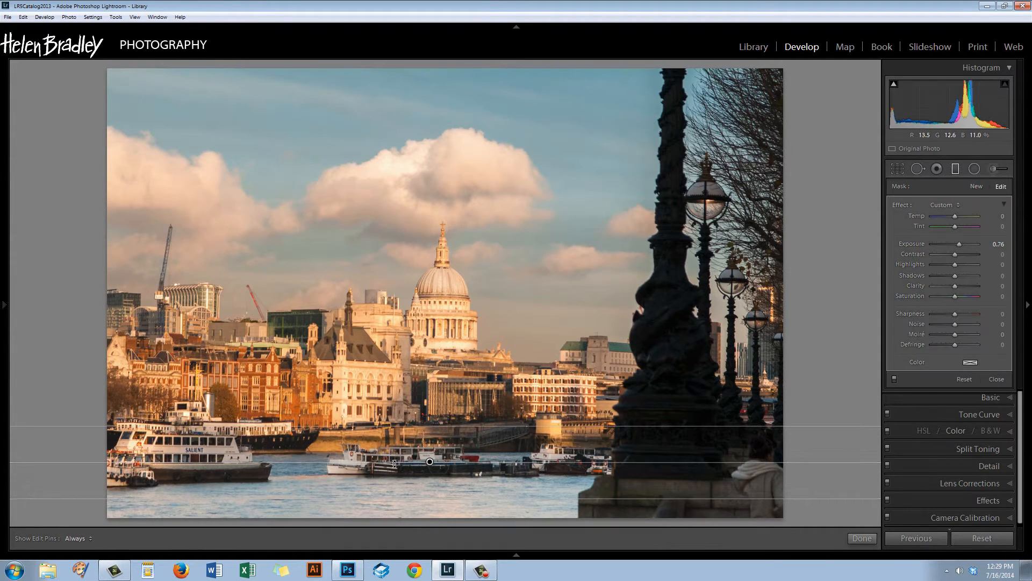
double_click(924, 243)
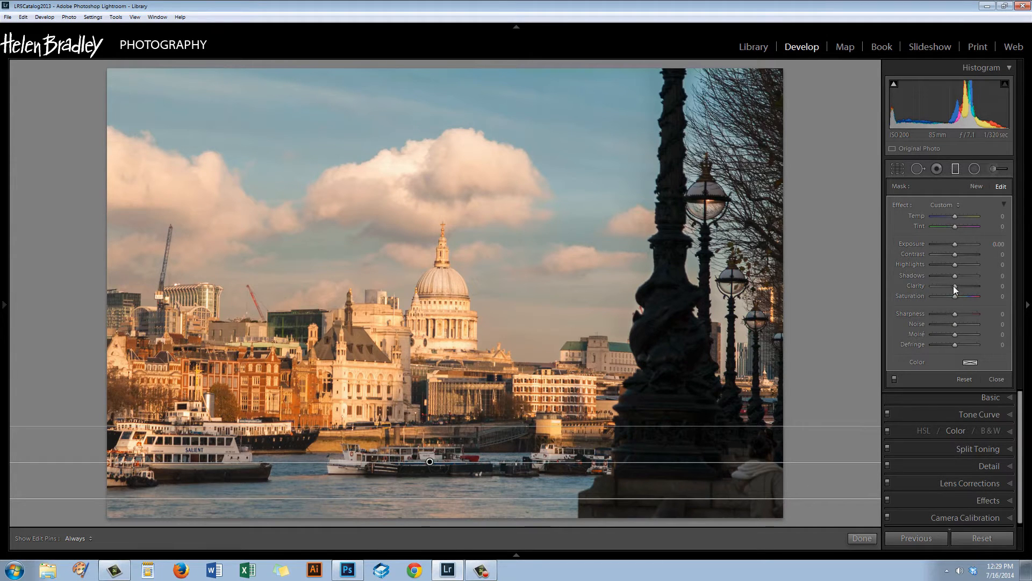
left_click_drag(956, 243, 954, 244)
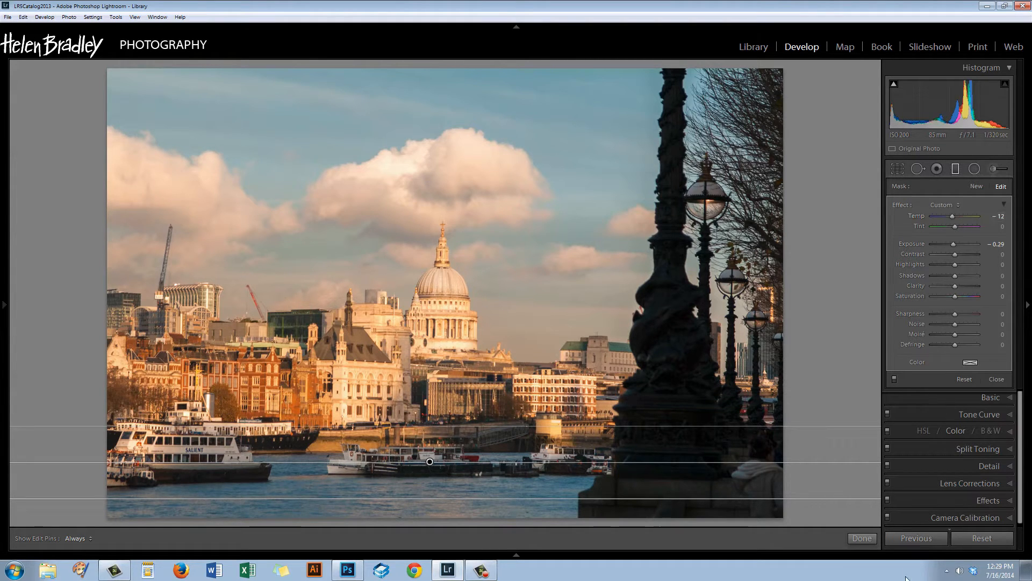
left_click(862, 539)
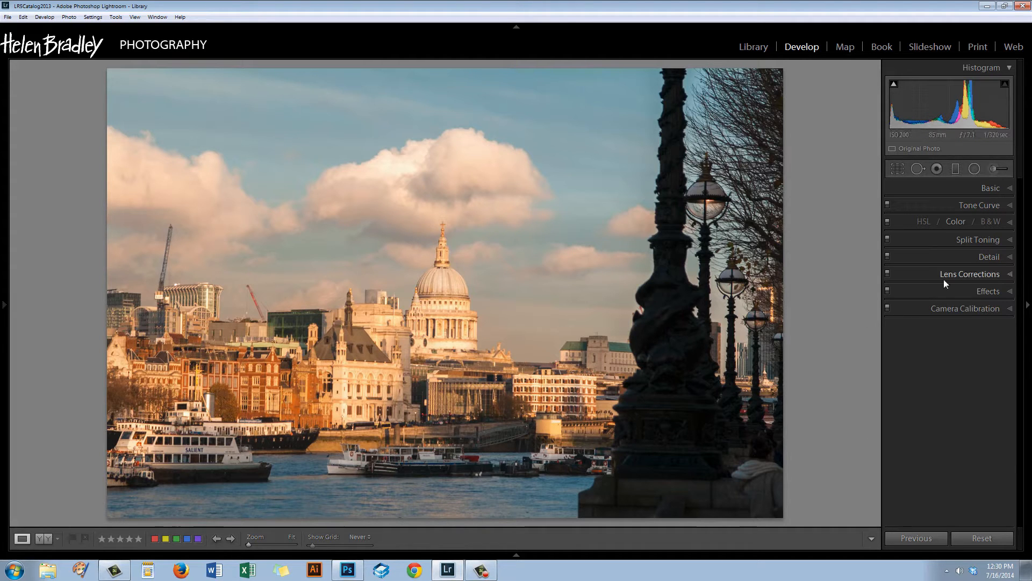
Start a new Adjustment Brush with Exposure -0.57 and Size 11.7, and paint over the boats along the river
left_click(995, 170)
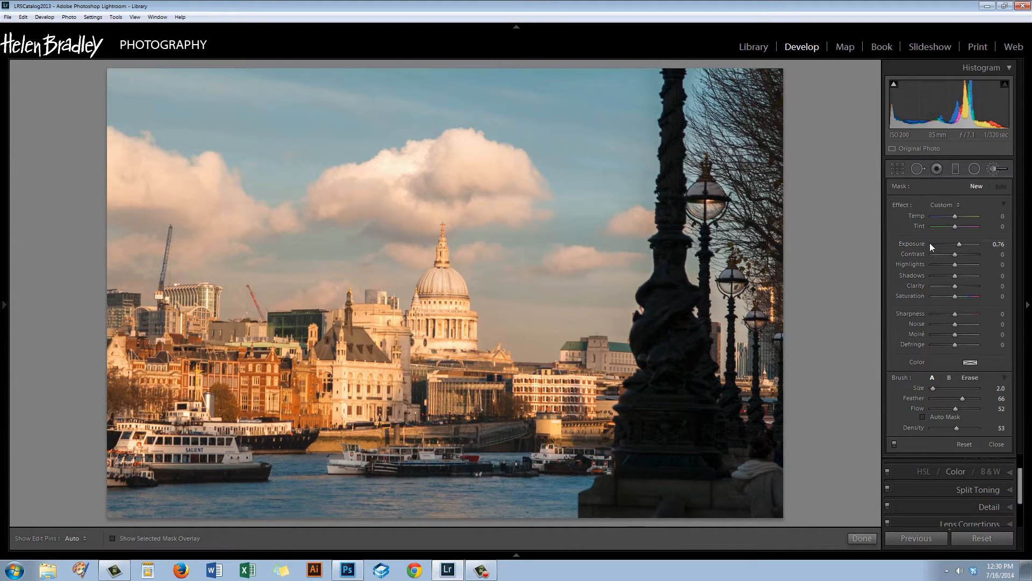
double_click(912, 244)
left_click_drag(955, 245, 953, 246)
left_click_drag(932, 388, 936, 389)
key("h")
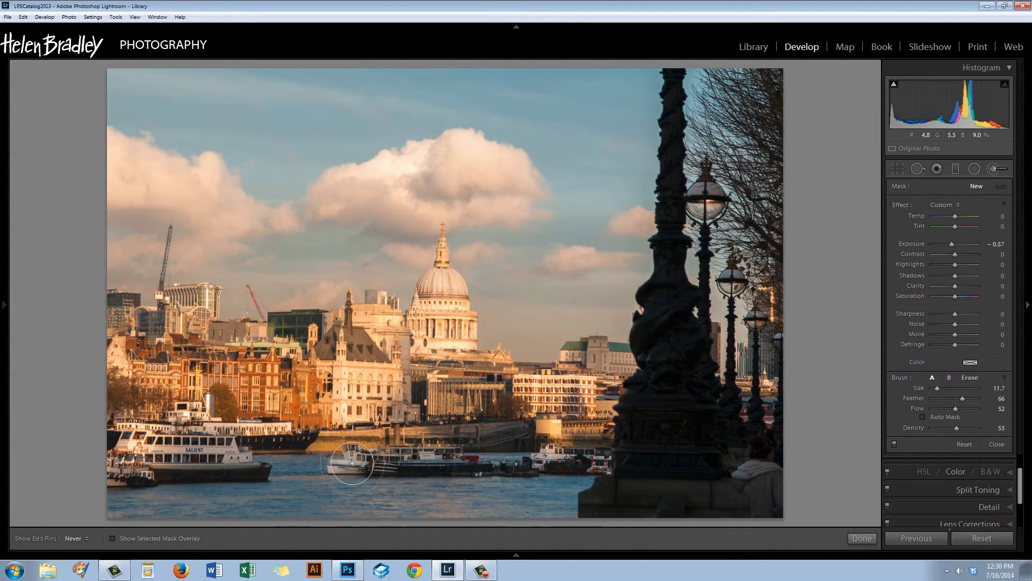
mouse_move(339, 461)
left_mouse_down()
mouse_move(482, 452)
mouse_move(575, 478)
mouse_move(602, 471)
left_mouse_up()
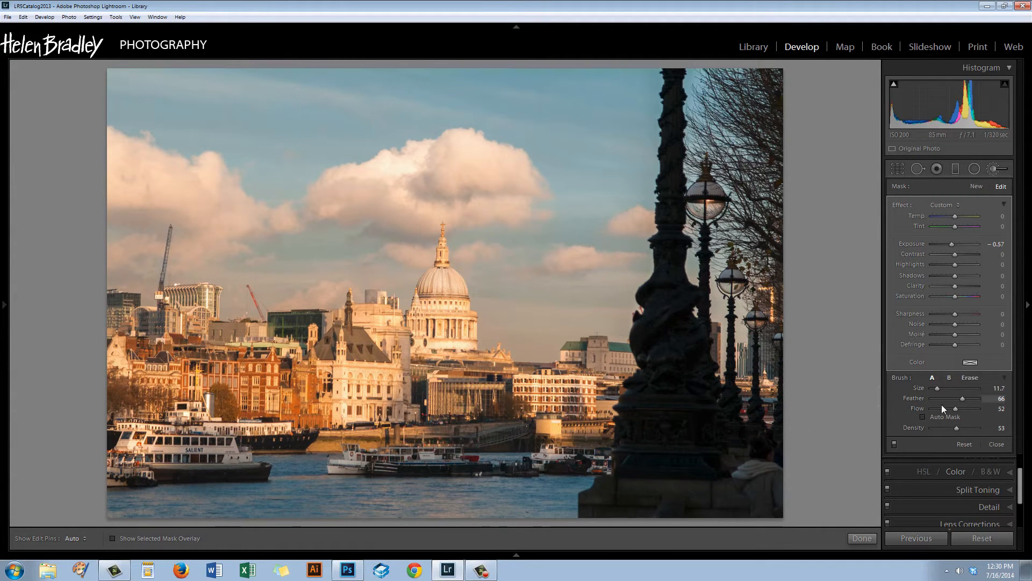
Set Flow and Density to 100, enable Auto Mask, and darken the embankment wall, lamp-post base and seated person, checking coverage with the mask overlay
left_click_drag(956, 408, 978, 428)
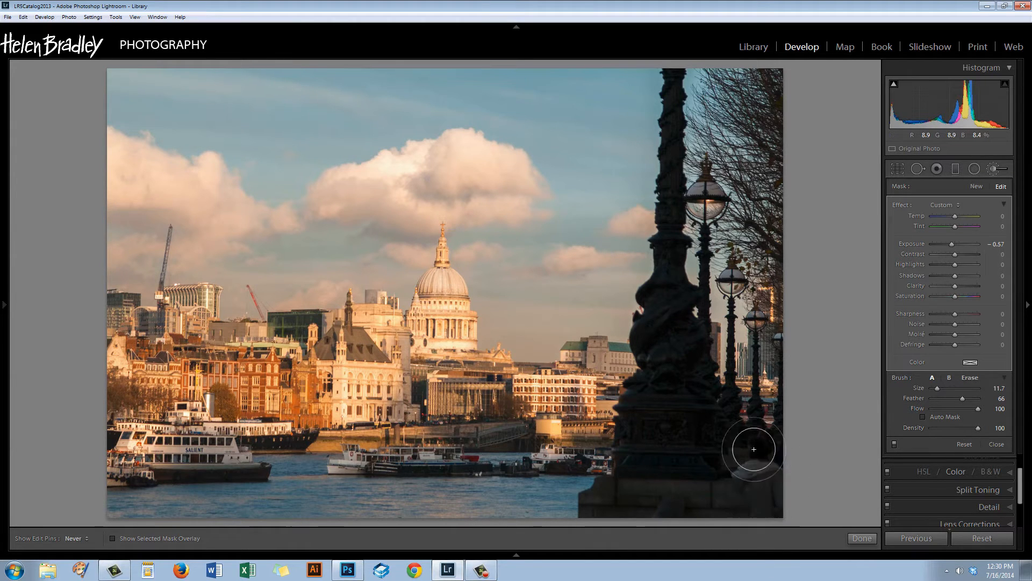
mouse_move(747, 457)
left_mouse_down()
mouse_move(780, 495)
mouse_move(756, 474)
mouse_move(765, 464)
mouse_move(759, 479)
mouse_move(742, 474)
mouse_move(762, 515)
mouse_move(761, 468)
mouse_move(738, 452)
mouse_move(769, 484)
mouse_move(708, 475)
mouse_move(629, 508)
mouse_move(736, 502)
mouse_move(612, 510)
mouse_move(732, 505)
left_mouse_up()
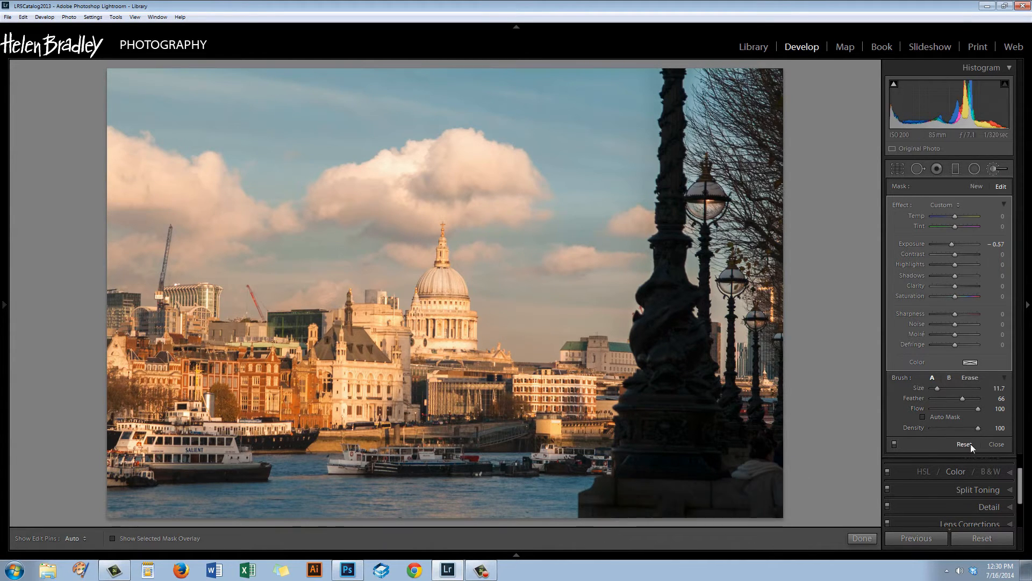
left_click(923, 417)
mouse_move(594, 515)
left_mouse_down()
mouse_move(615, 495)
mouse_move(601, 499)
mouse_move(703, 514)
mouse_move(749, 489)
mouse_move(755, 516)
left_mouse_up()
left_click(113, 537)
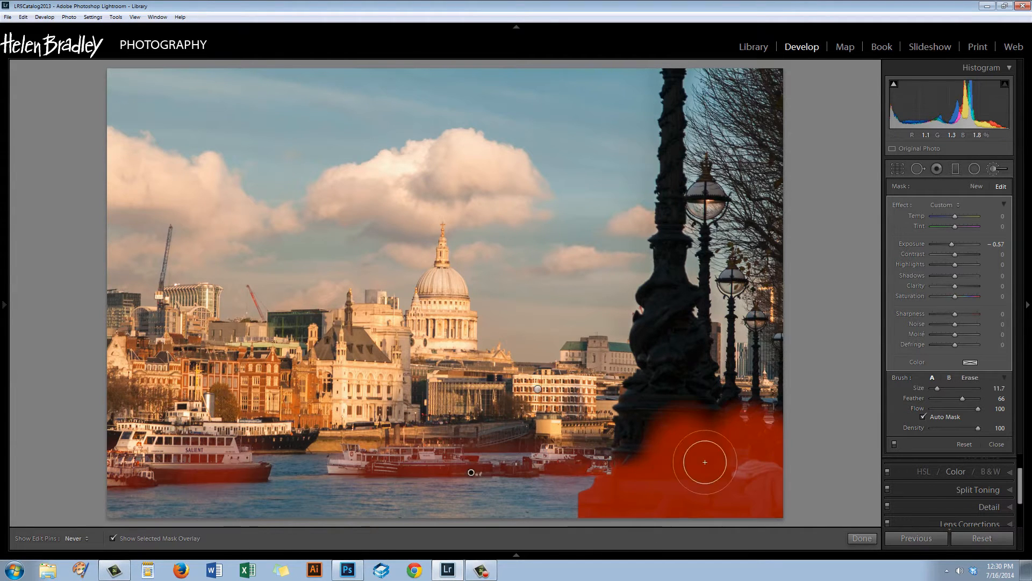
mouse_move(697, 485)
left_mouse_down()
mouse_move(639, 451)
mouse_move(656, 395)
mouse_move(713, 423)
mouse_move(762, 489)
mouse_move(676, 492)
mouse_move(788, 493)
left_mouse_up()
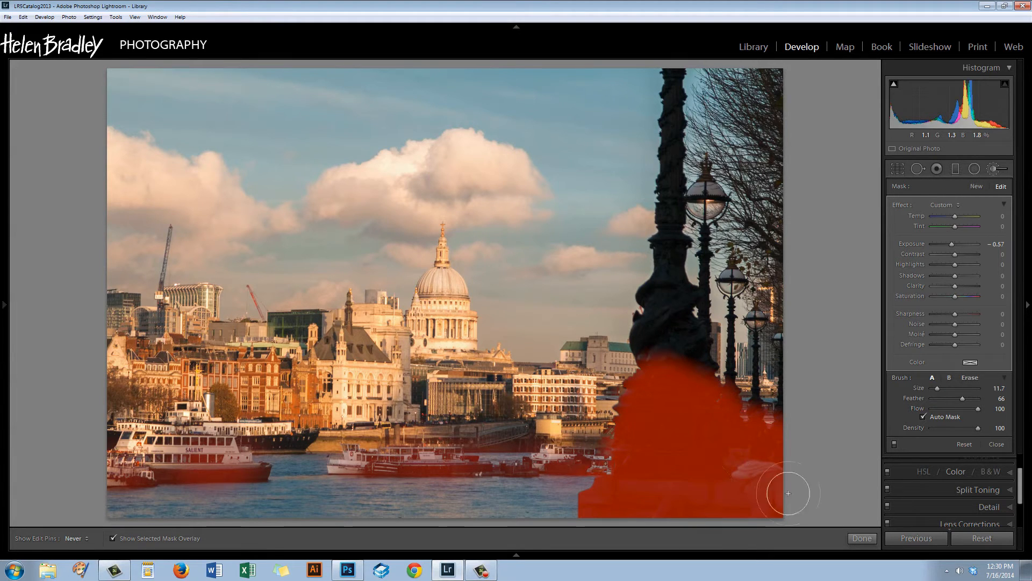
left_click(113, 538)
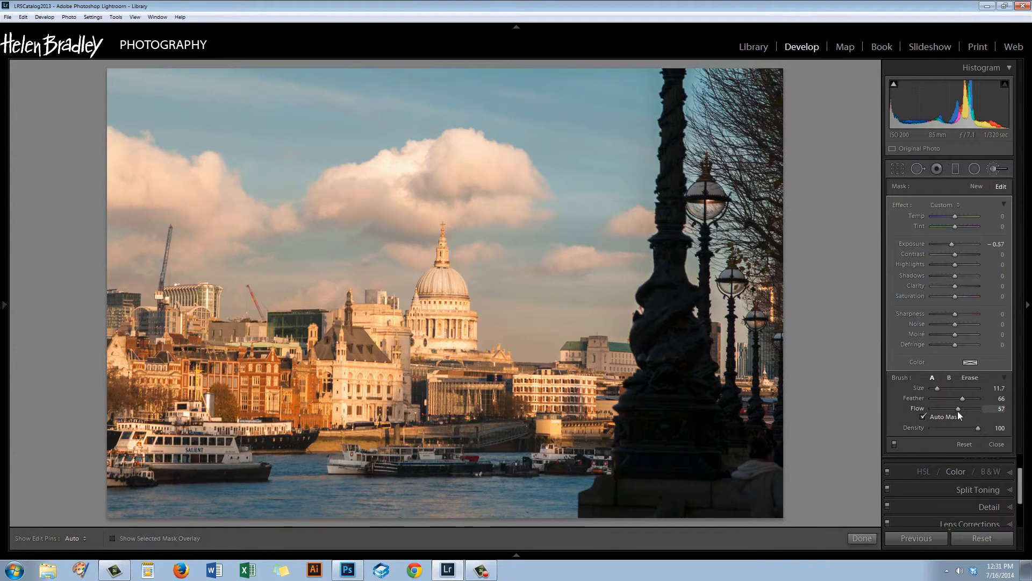
Set the brush to Flow 53, Density 46 and Size 11.0, and darken the riverbank area above the moored boats
mouse_move(957, 410)
left_mouse_down()
mouse_move(964, 427)
mouse_move(954, 430)
left_mouse_up()
scroll(489, 420, "down", 6)
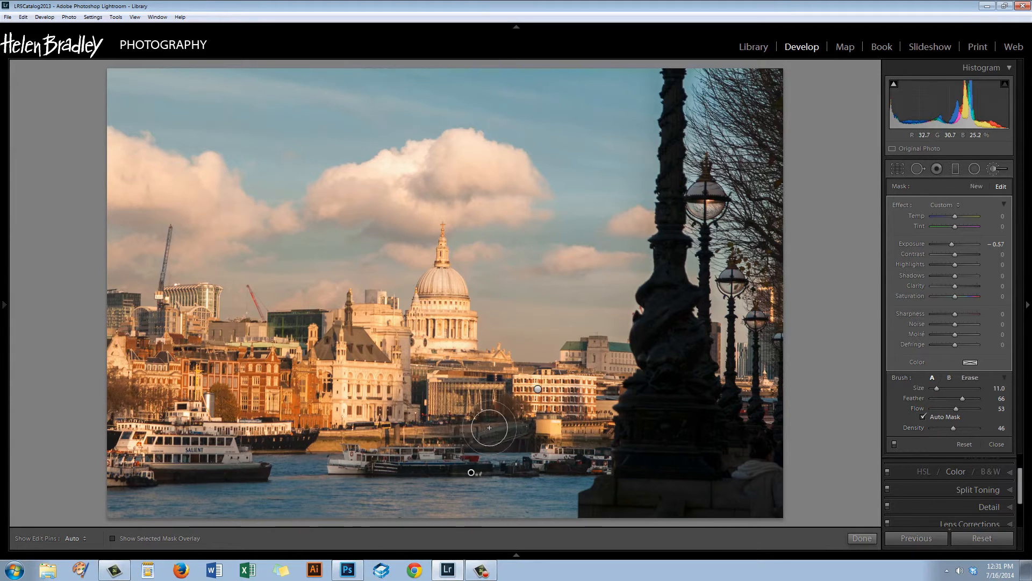
key("h")
mouse_move(503, 424)
left_mouse_down()
mouse_move(471, 428)
mouse_move(494, 412)
mouse_move(480, 426)
mouse_move(516, 435)
left_mouse_up()
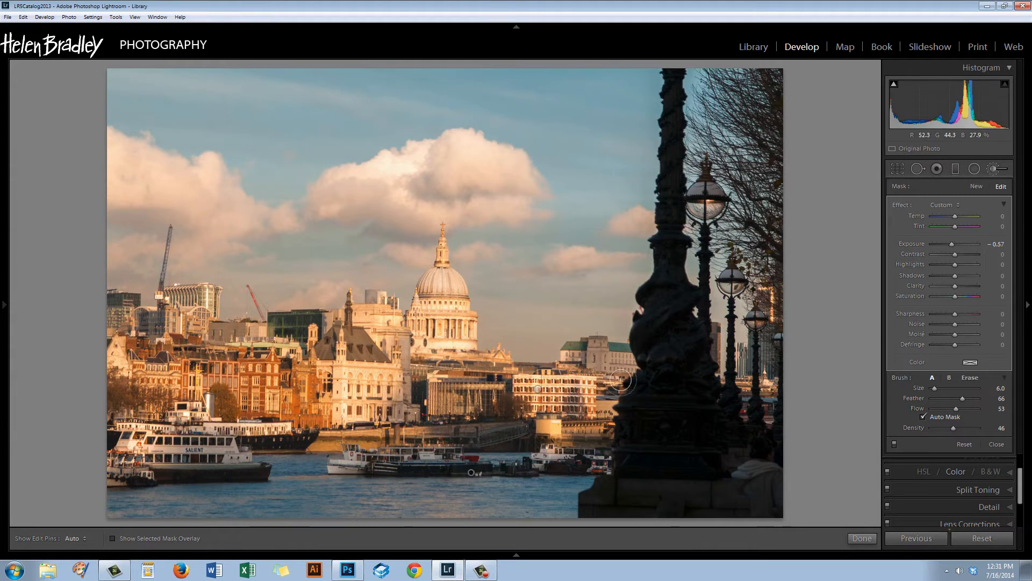
Continue darkening the riverbank, moored boats and buildings beside the large lamp-post with the Size 6.0 brush and Auto Mask on
key("h")
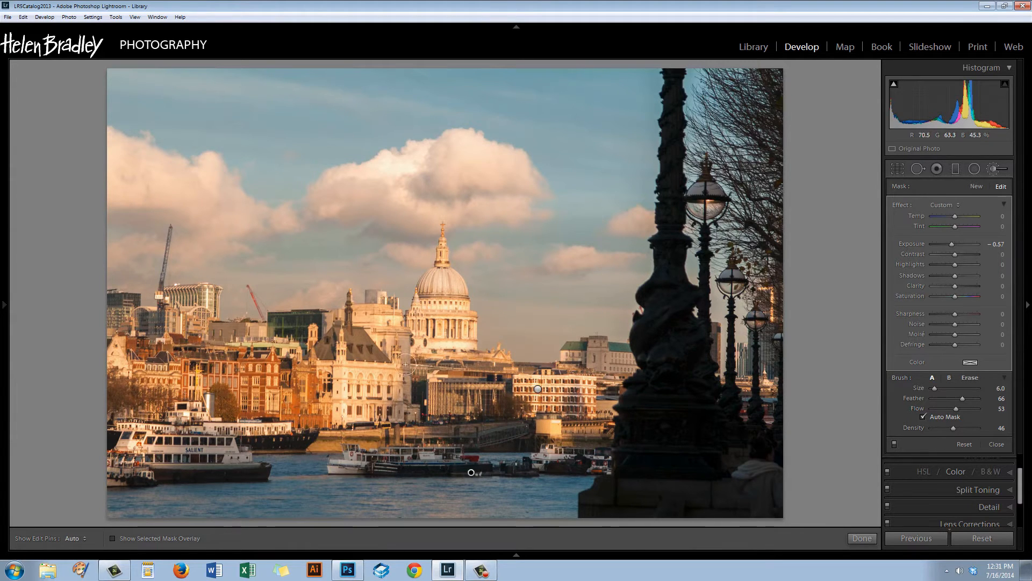
key("h")
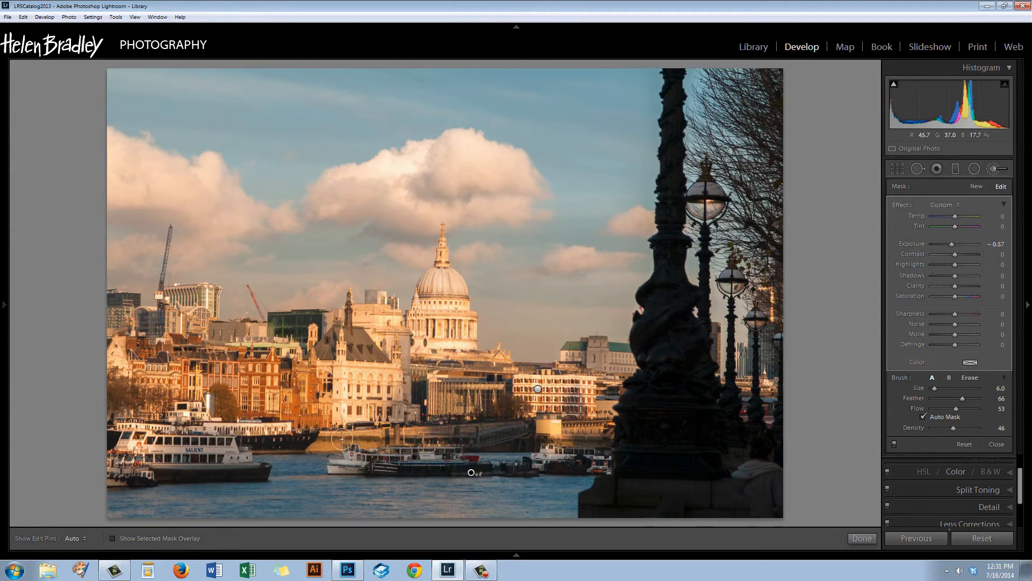
key("h")
key("h")
key("h")
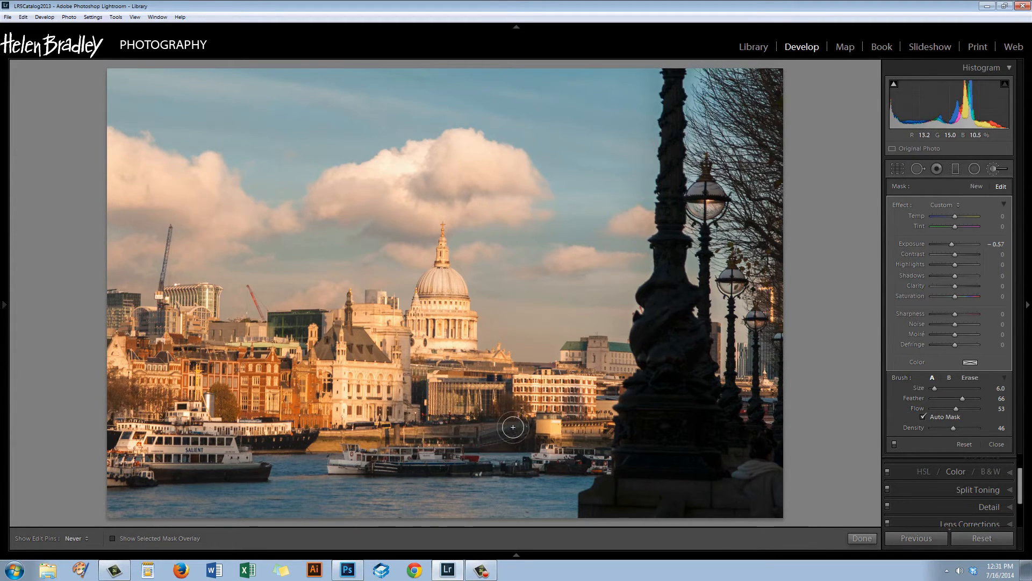
key("h")
key("h")
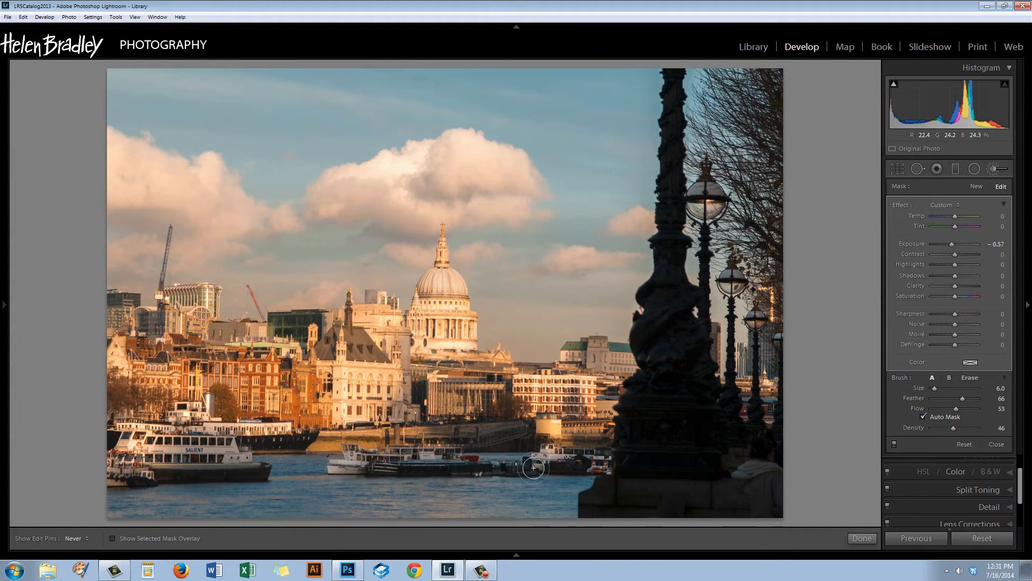
key("h")
key("h")
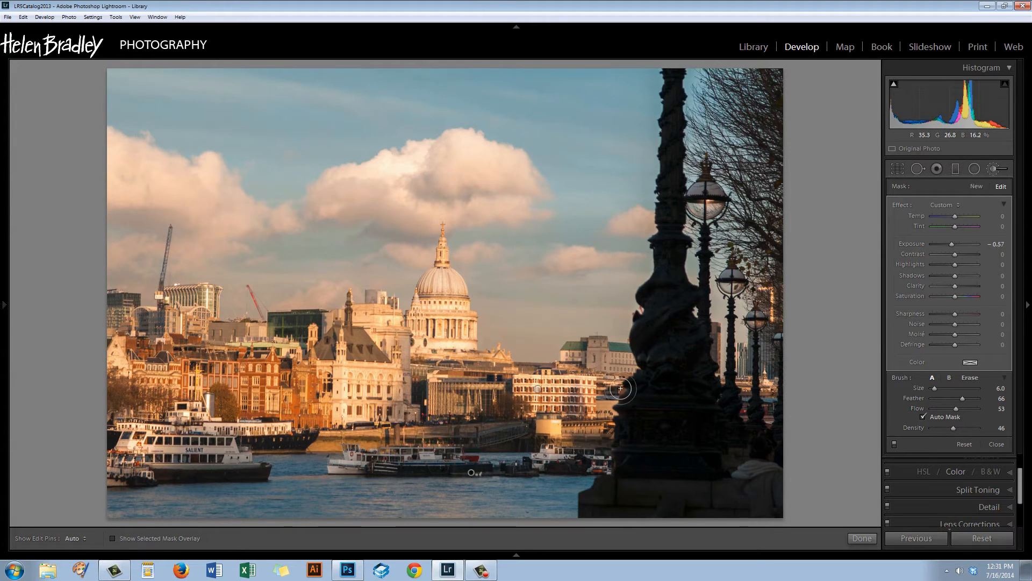
key("h")
key("h")
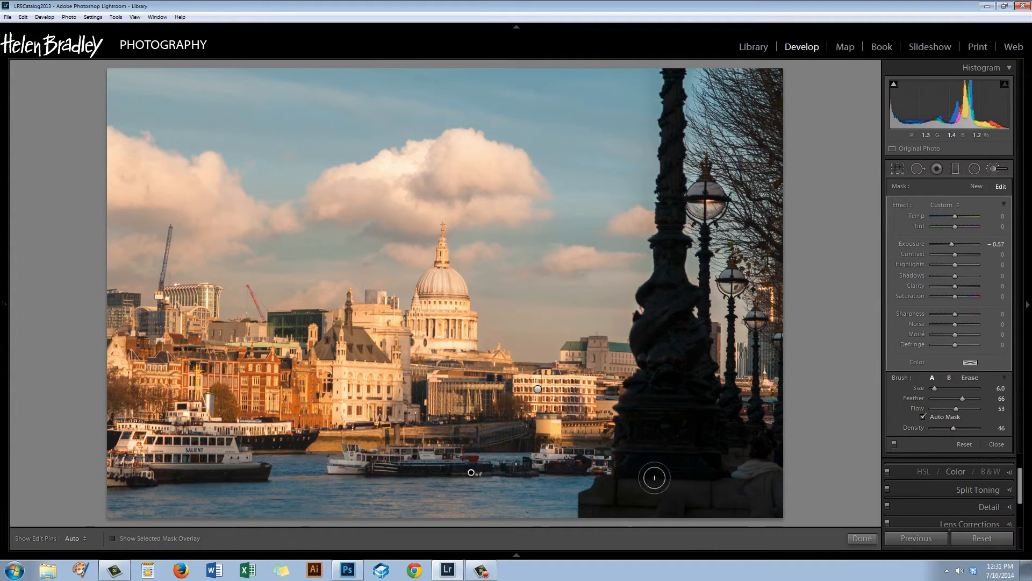
key("h")
Brush the darkening over the area between the lamp-posts and along the far bank, and finish the Adjustment Brush edit
mouse_move(711, 391)
left_mouse_down()
mouse_move(716, 336)
mouse_move(714, 373)
mouse_move(715, 337)
mouse_move(712, 369)
mouse_move(776, 348)
mouse_move(771, 338)
mouse_move(776, 372)
left_mouse_up()
key("h")
left_click_drag(614, 397, 557, 441)
mouse_move(500, 407)
left_mouse_down()
mouse_move(490, 412)
mouse_move(486, 395)
left_mouse_up()
mouse_move(441, 443)
left_mouse_down()
mouse_move(582, 468)
mouse_move(430, 465)
mouse_move(466, 462)
left_mouse_up()
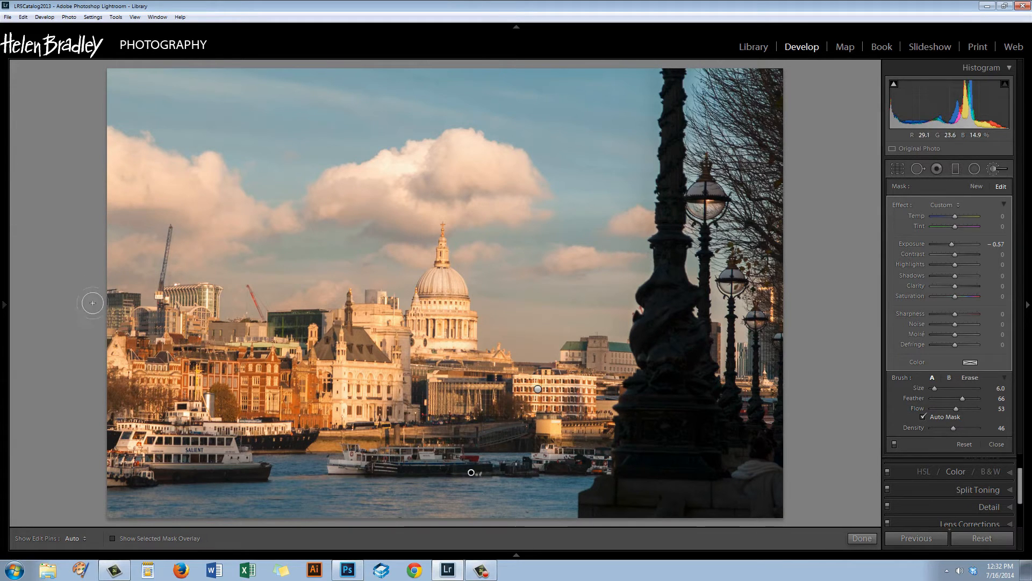
key("h")
key("h")
key("h")
key("h")
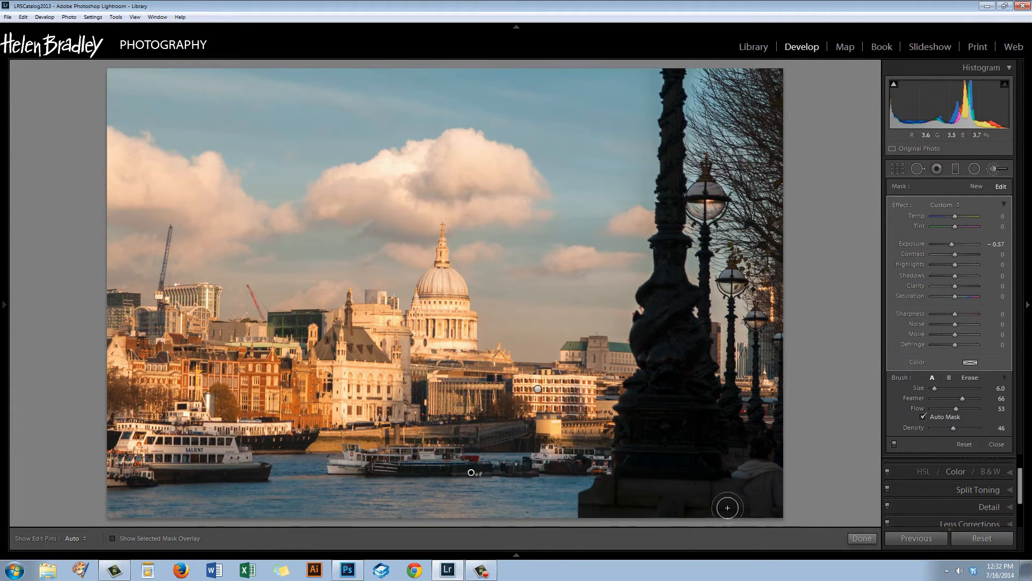
left_click(861, 538)
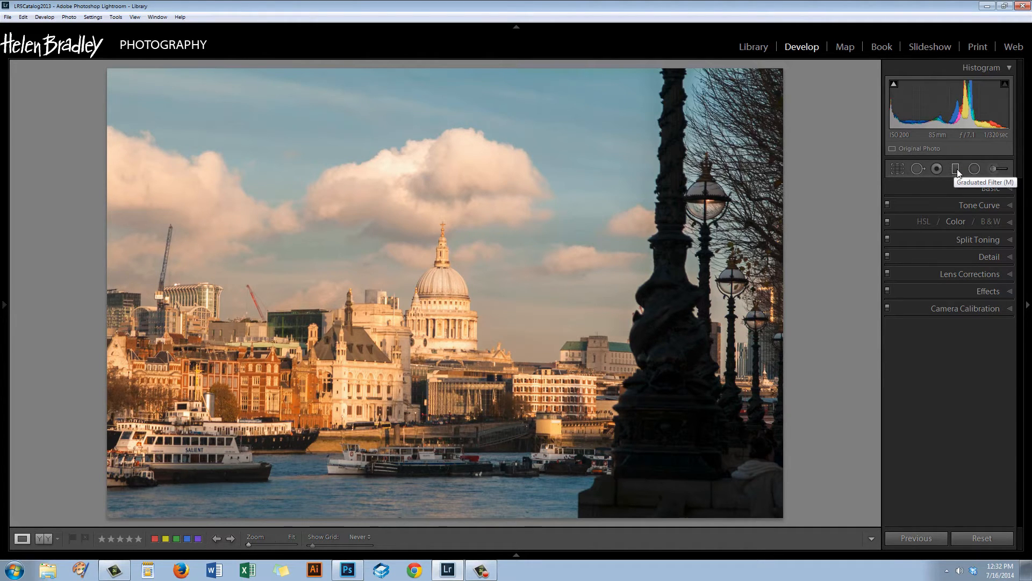
Start a new Adjustment Brush mask with Size 22.2, keeping Exposure at -0.57, and begin painting the sky's upper-left corner
left_click(995, 169)
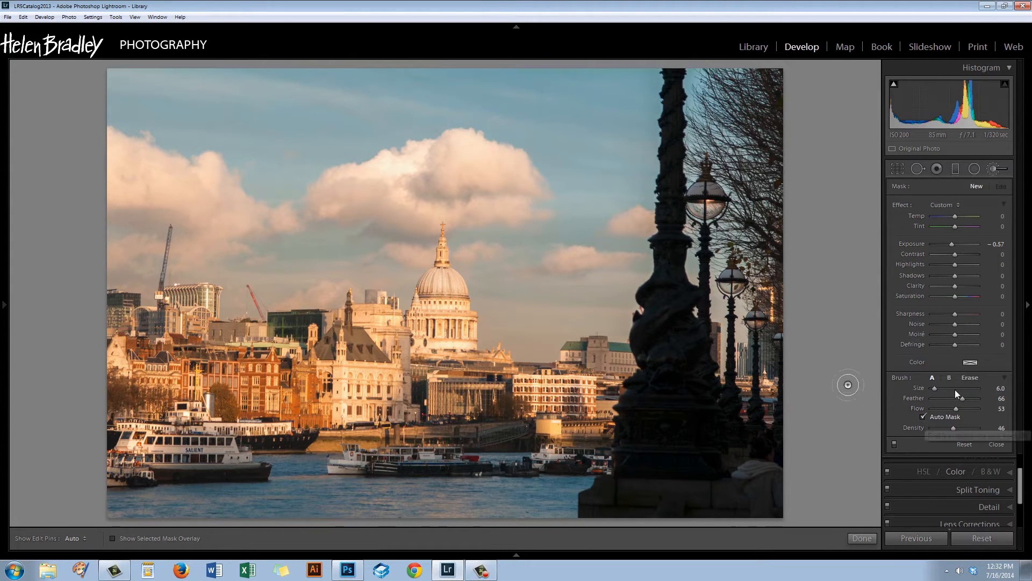
left_click_drag(934, 388, 943, 387)
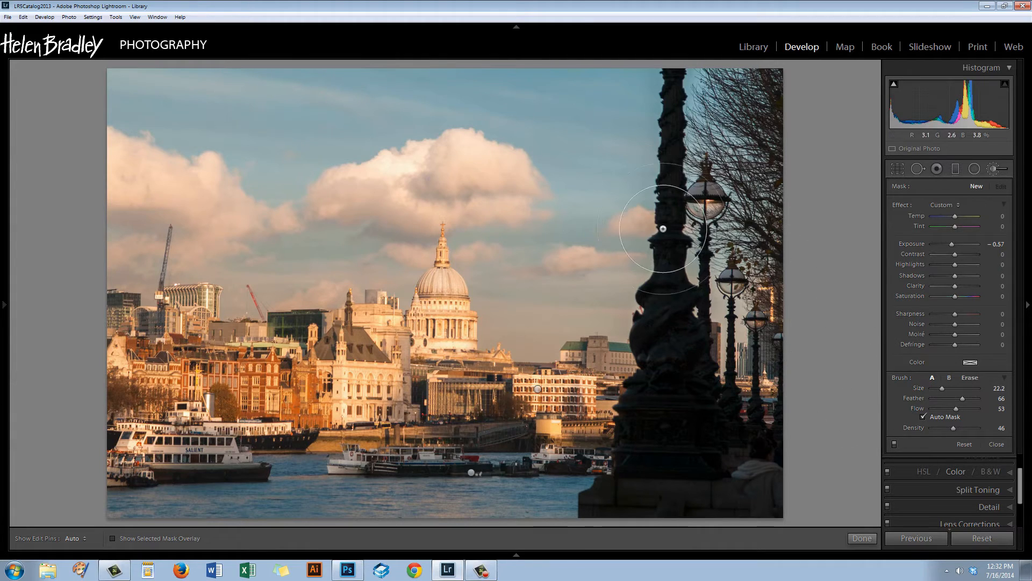
left_click(126, 136)
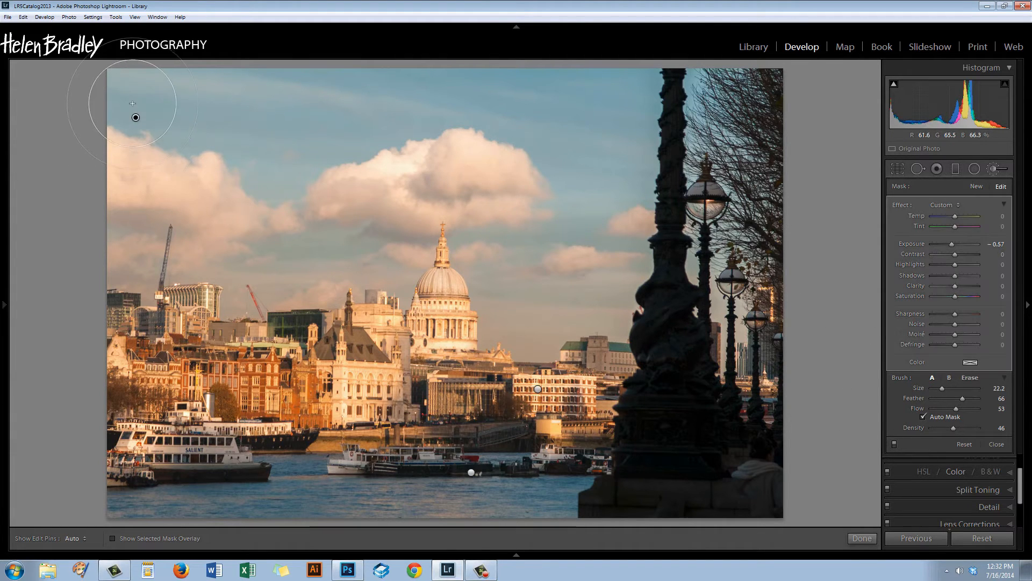
key("h")
key("h")
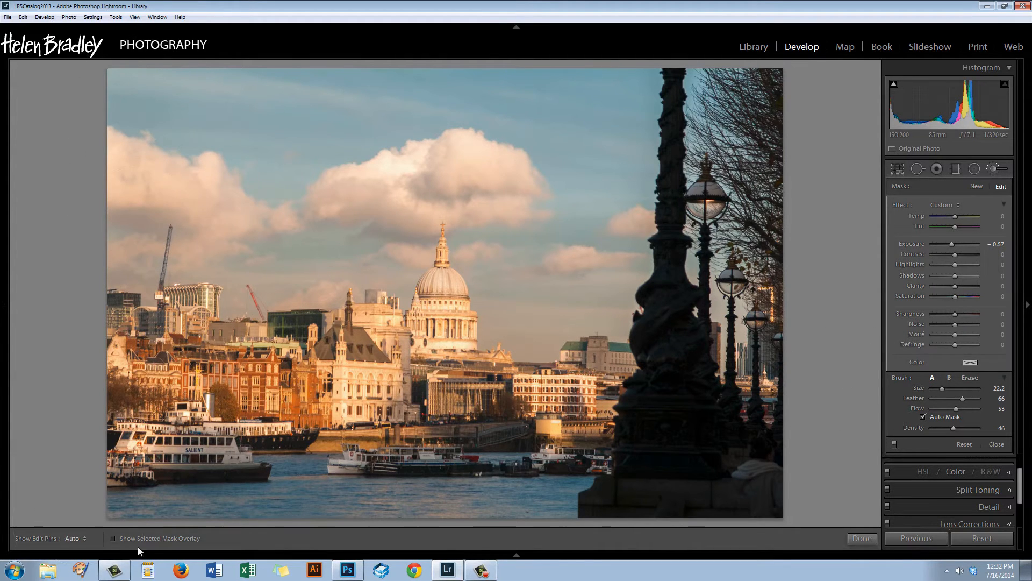
Show the mask overlay, set Flow to 94 and Density to 91, and paint over the remaining sky and clouds
left_click(111, 539)
mouse_move(967, 408)
left_mouse_down()
mouse_move(976, 408)
mouse_move(974, 427)
left_mouse_up()
mouse_move(210, 112)
left_mouse_down()
mouse_move(246, 123)
mouse_move(271, 195)
mouse_move(201, 107)
mouse_move(135, 105)
mouse_move(132, 123)
mouse_move(100, 130)
mouse_move(133, 151)
mouse_move(105, 203)
mouse_move(110, 237)
mouse_move(154, 183)
mouse_move(203, 223)
mouse_move(221, 190)
left_mouse_up()
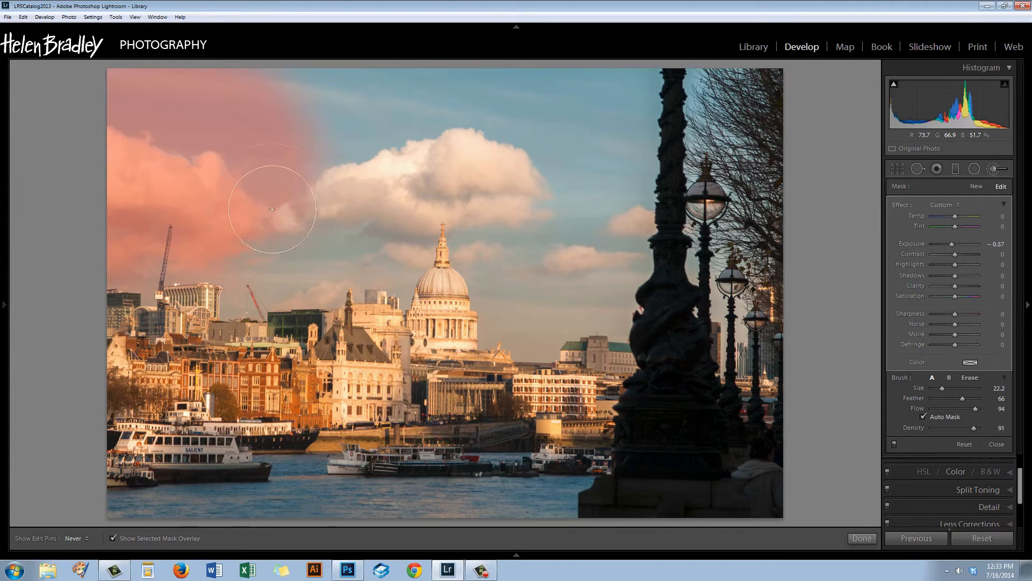
left_click_drag(272, 209, 245, 255)
mouse_move(308, 241)
left_mouse_down()
mouse_move(354, 232)
mouse_move(351, 193)
mouse_move(396, 151)
mouse_move(447, 145)
mouse_move(411, 176)
mouse_move(372, 161)
mouse_move(414, 153)
mouse_move(468, 107)
mouse_move(433, 112)
mouse_move(577, 105)
mouse_move(620, 91)
mouse_move(599, 303)
mouse_move(568, 298)
mouse_move(524, 312)
left_mouse_up()
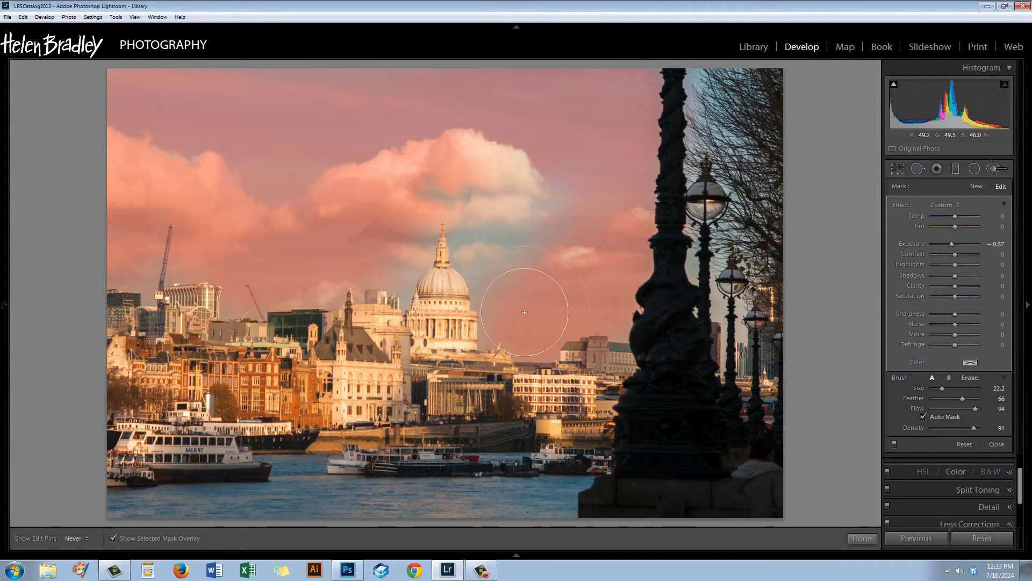
mouse_move(524, 258)
left_mouse_down()
mouse_move(496, 173)
mouse_move(467, 215)
left_mouse_up()
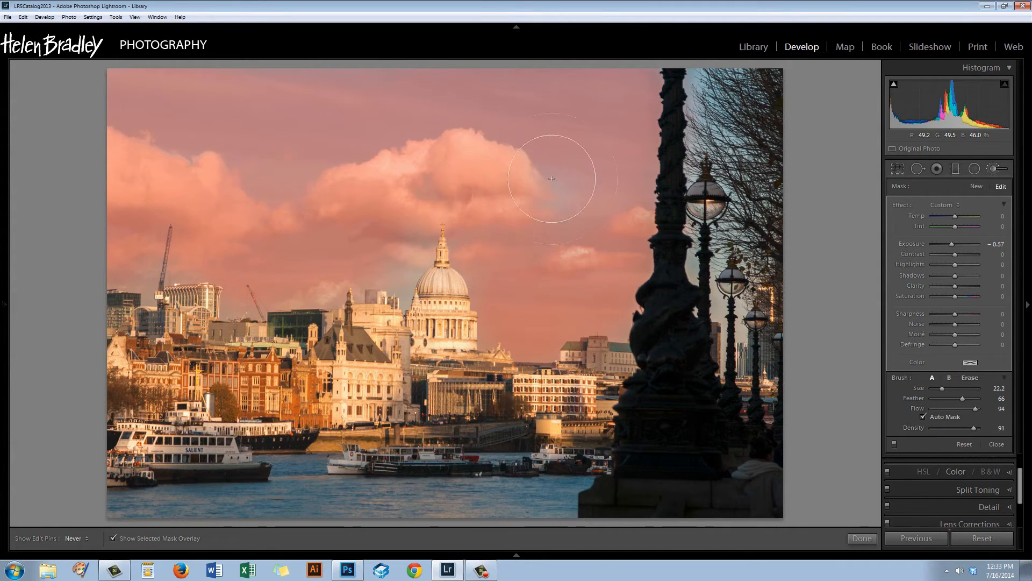
mouse_move(552, 178)
left_mouse_down()
mouse_move(389, 219)
mouse_move(387, 260)
mouse_move(394, 267)
mouse_move(448, 227)
left_mouse_up()
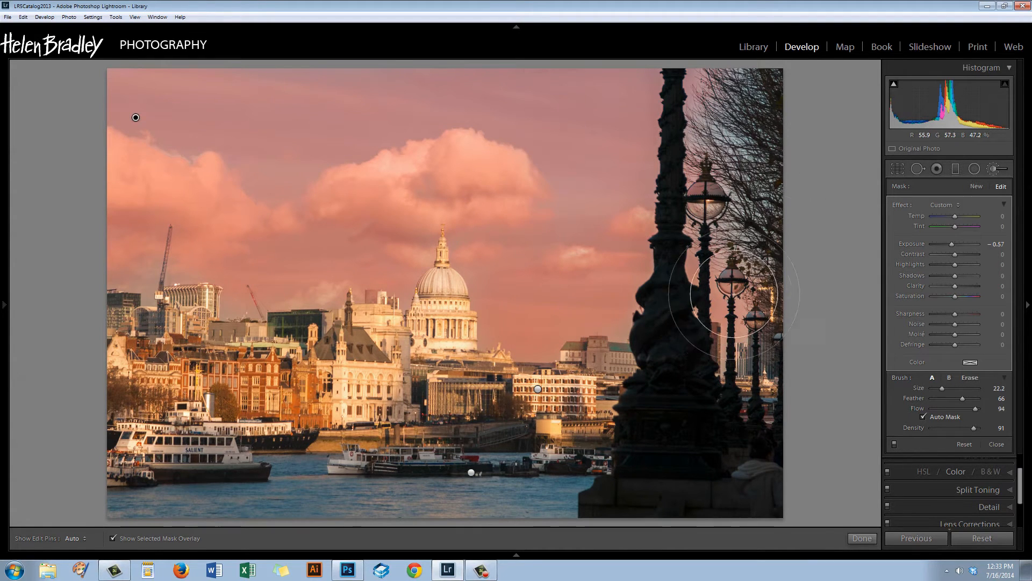
key("ctrl+z")
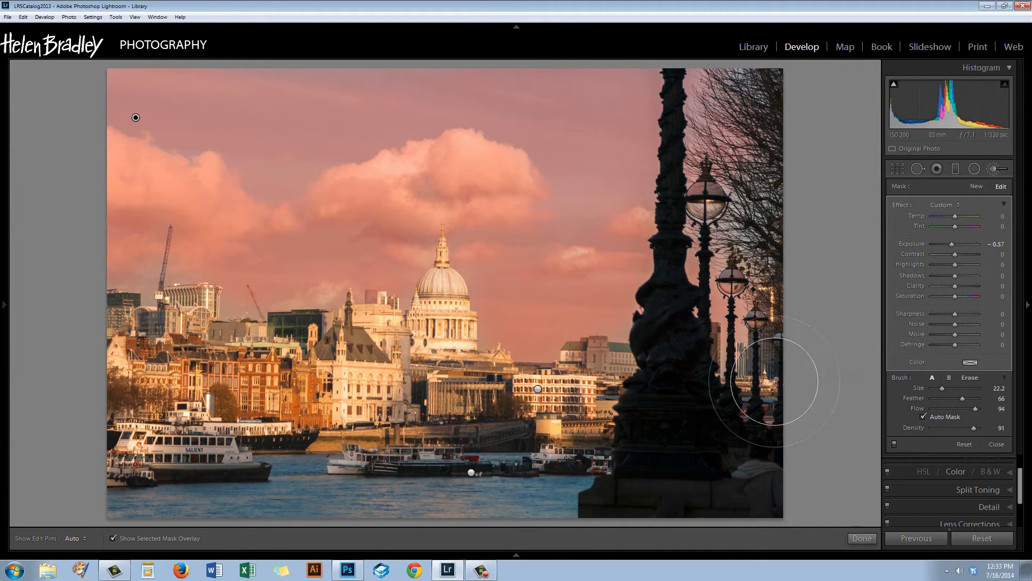
Enlarge the brush to Size 35.0 and extend the sky mask through the tree branches around the lamps
key("z")
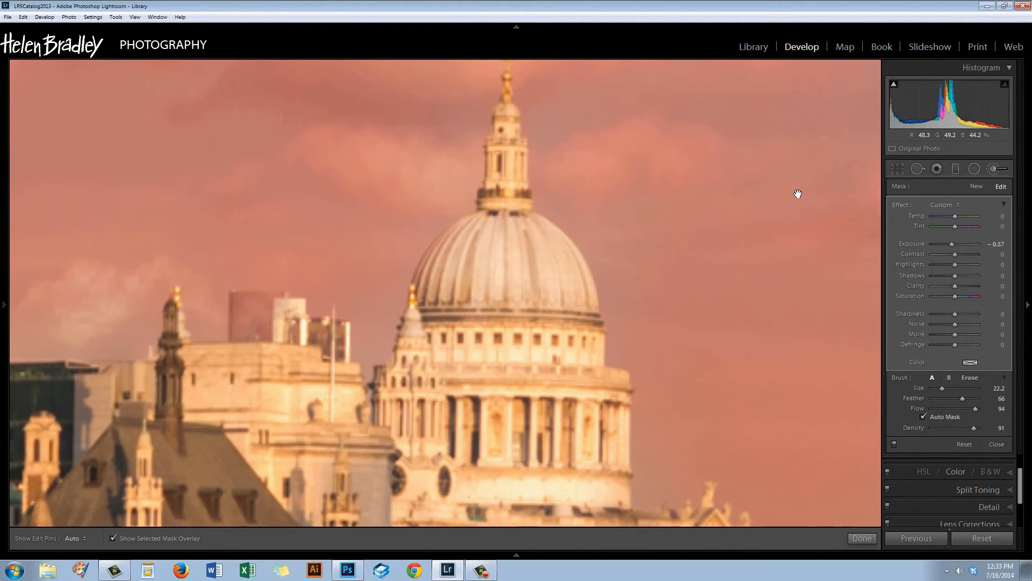
left_click_drag(798, 193, 156, 449)
mouse_move(592, 261)
left_mouse_down()
mouse_move(191, 404)
mouse_move(195, 453)
mouse_move(263, 465)
left_mouse_up()
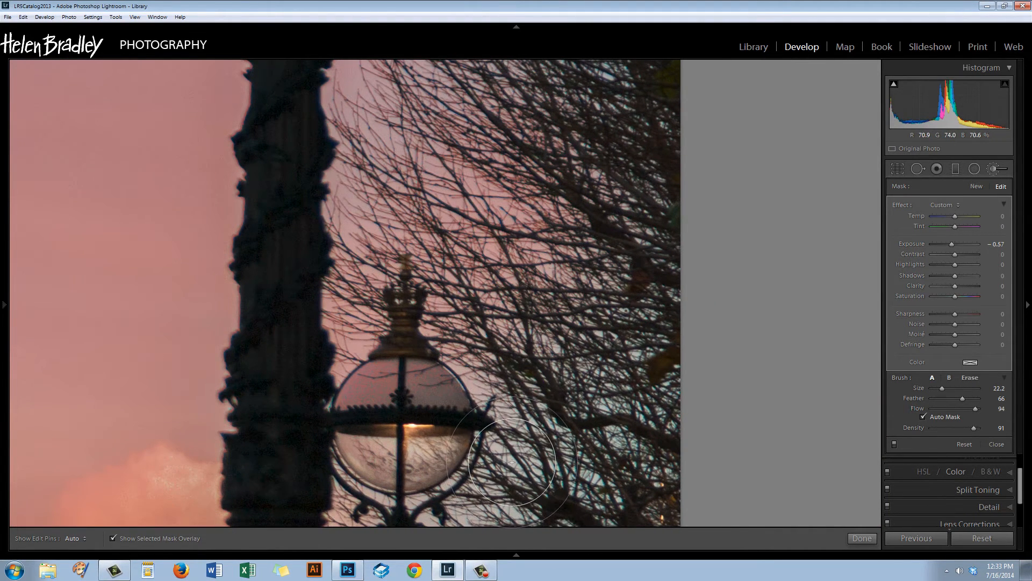
key("h")
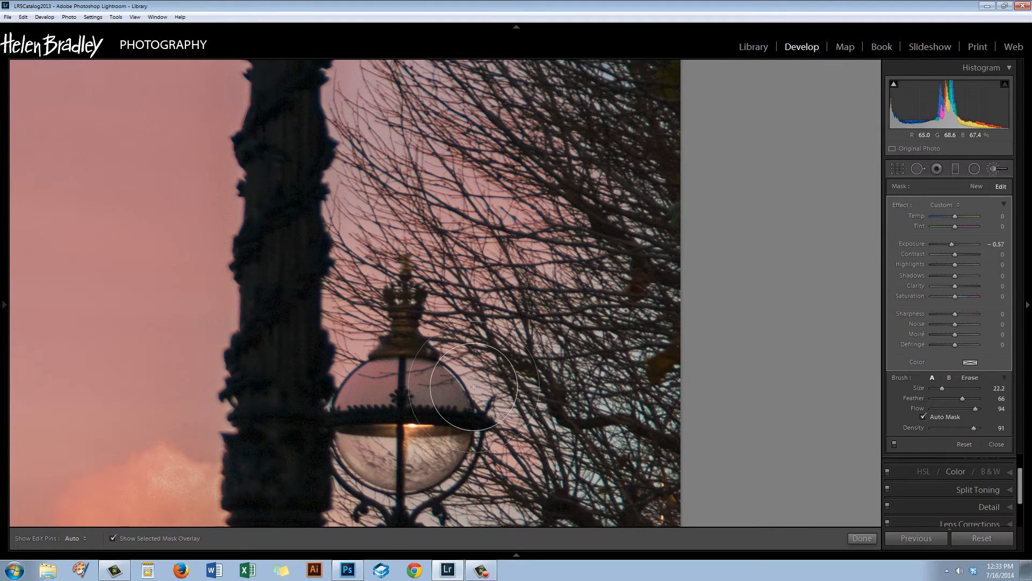
left_click_drag(521, 478, 646, 267)
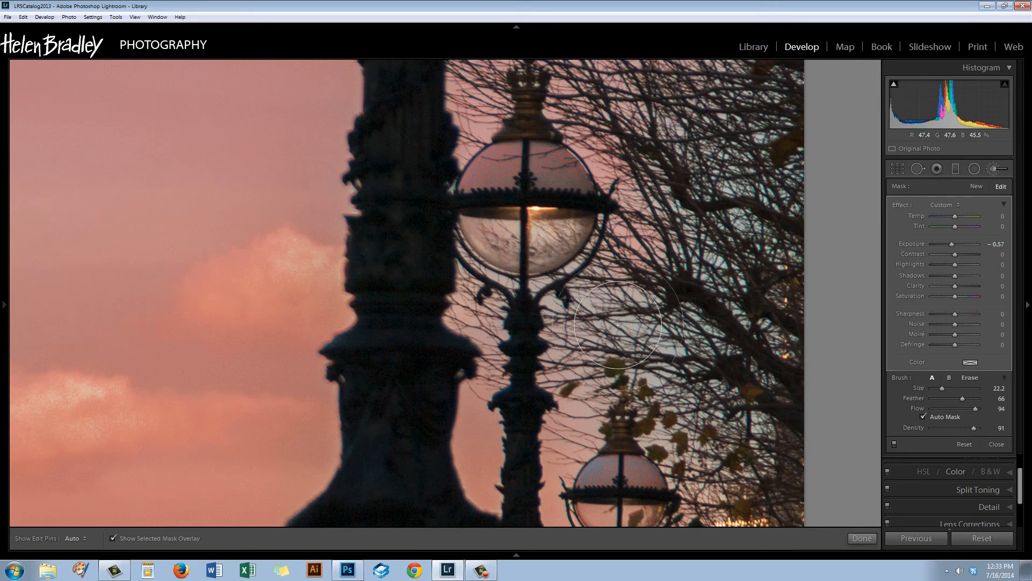
key("h")
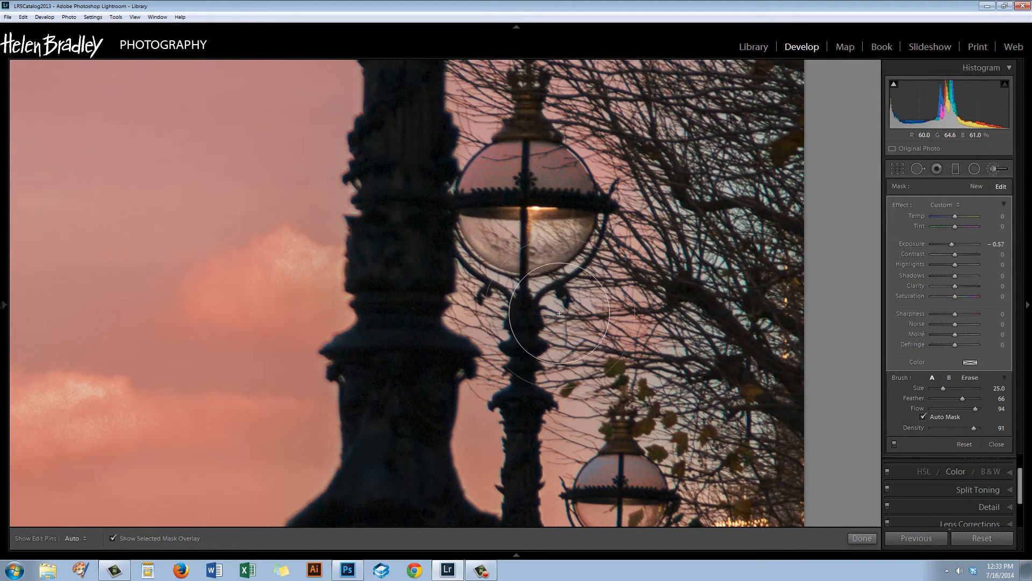
scroll(556, 307, "up", 4)
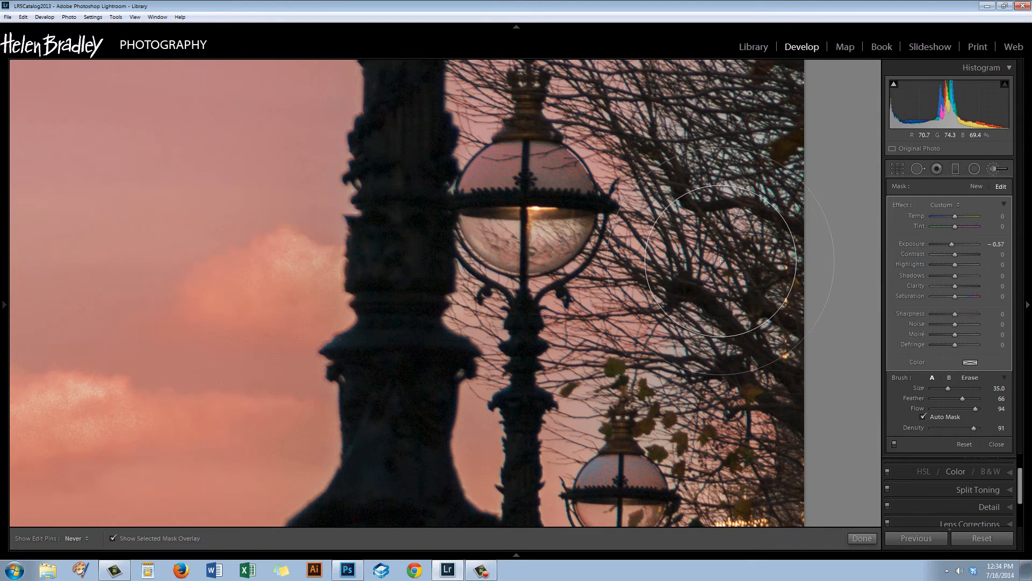
mouse_move(720, 261)
left_mouse_down()
mouse_move(683, 290)
mouse_move(655, 380)
left_mouse_up()
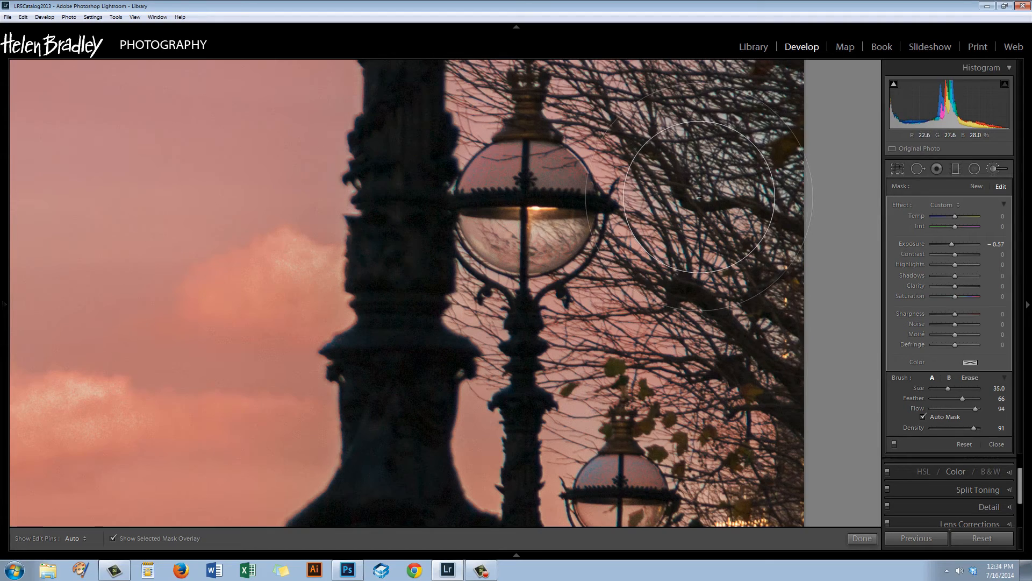
key("z")
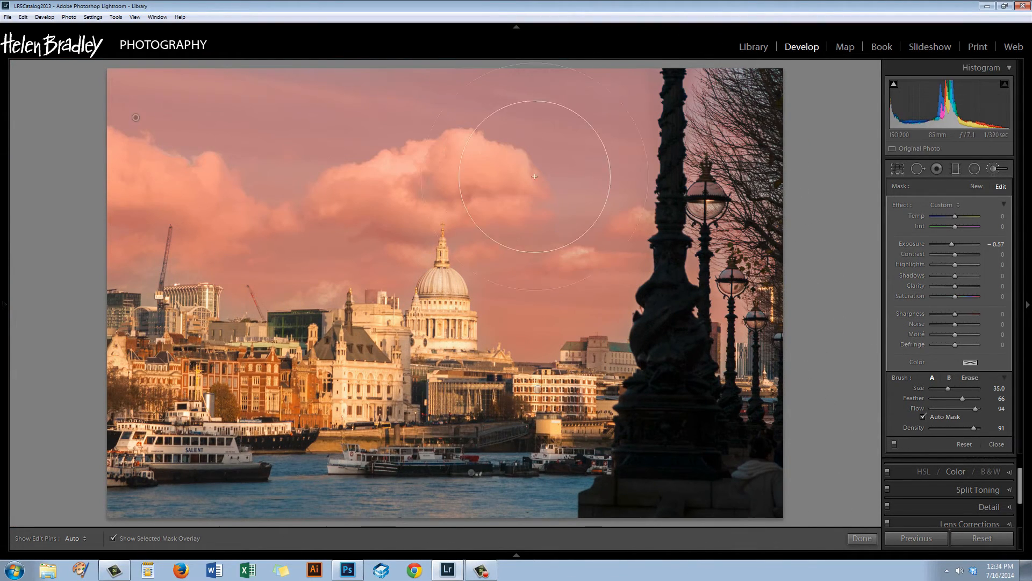
Set the sky mask's Contrast to 14 and Clarity to 17, comparing the result with and without the mask overlay
left_click(112, 538)
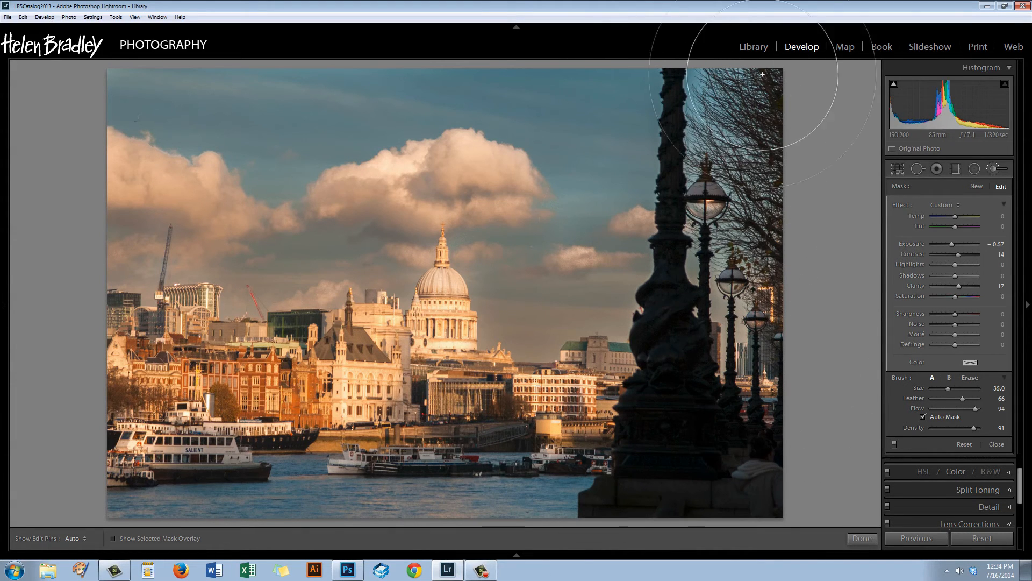
left_click(113, 538)
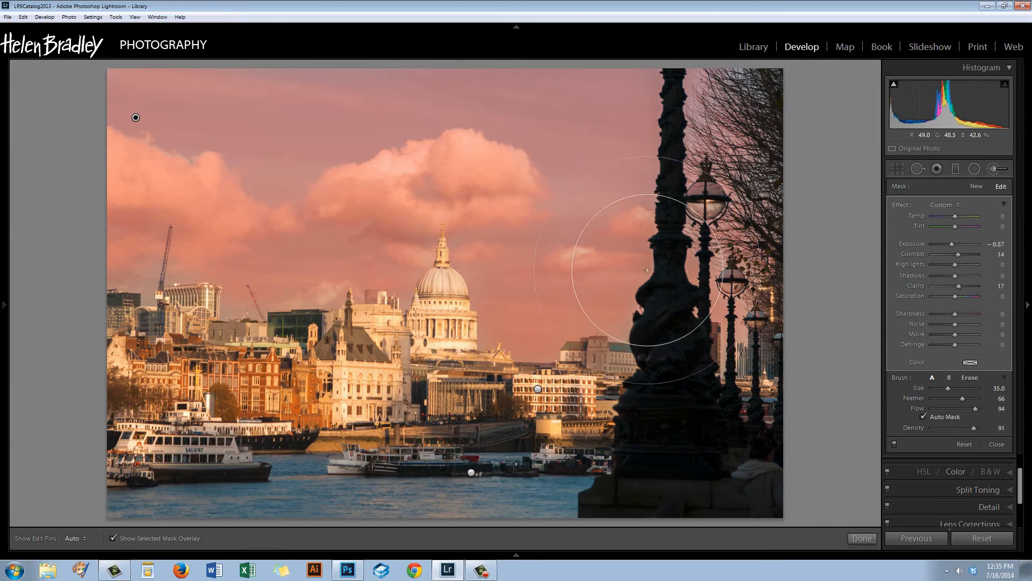
left_click(112, 538)
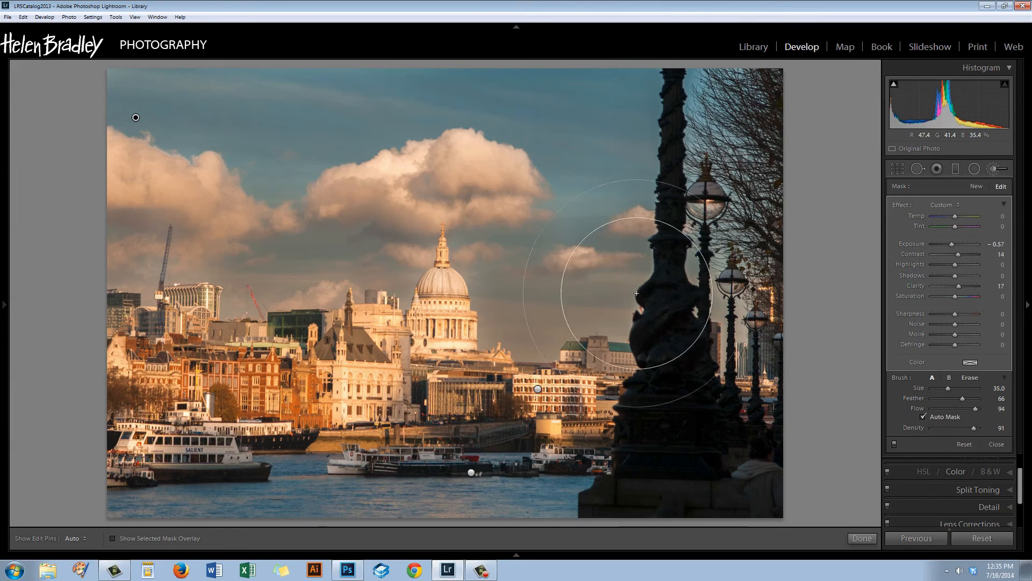
Erase the sky mask from the large lamp-post's upper part, using the Erase brush with Size 9.4, Feather 70 and Flow 41
left_click(114, 538)
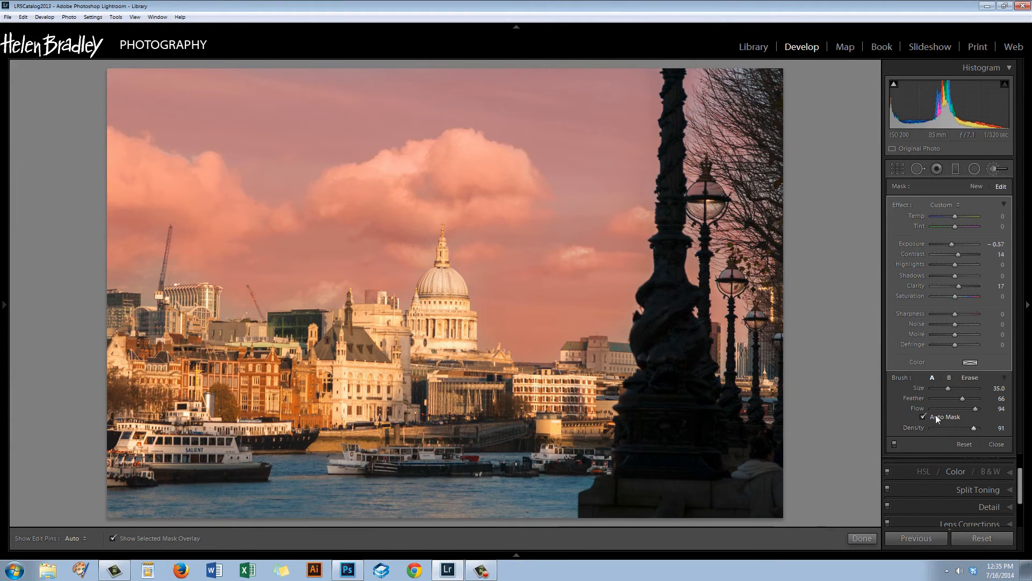
left_click(969, 376)
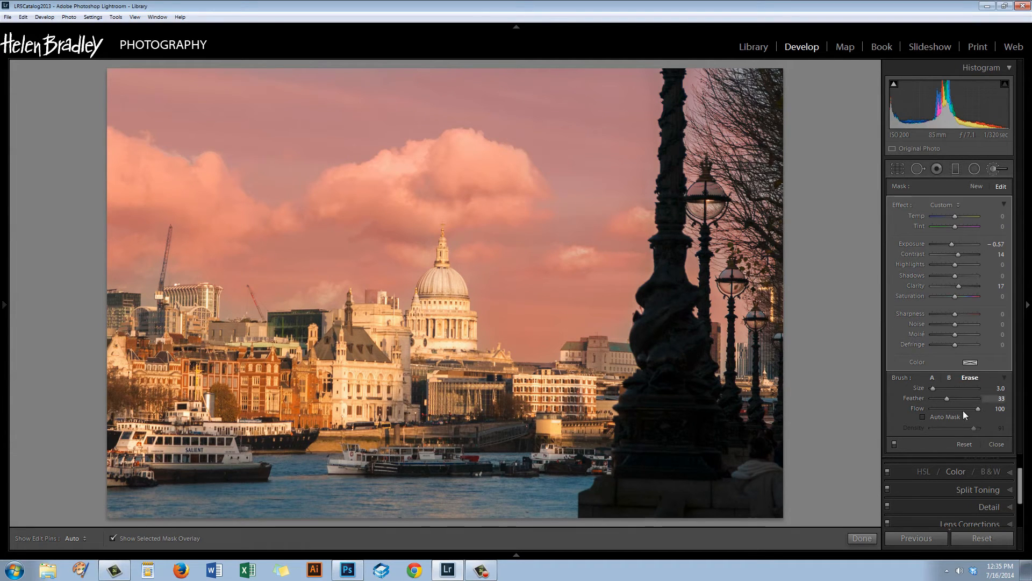
left_click_drag(956, 408, 968, 401)
left_click_drag(931, 390, 951, 408)
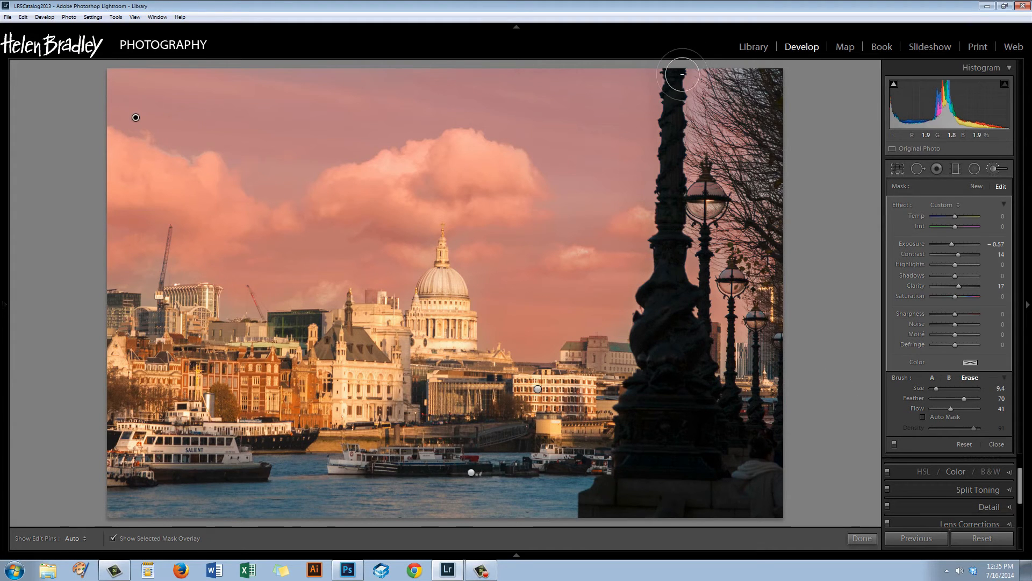
left_click_drag(689, 76, 694, 235)
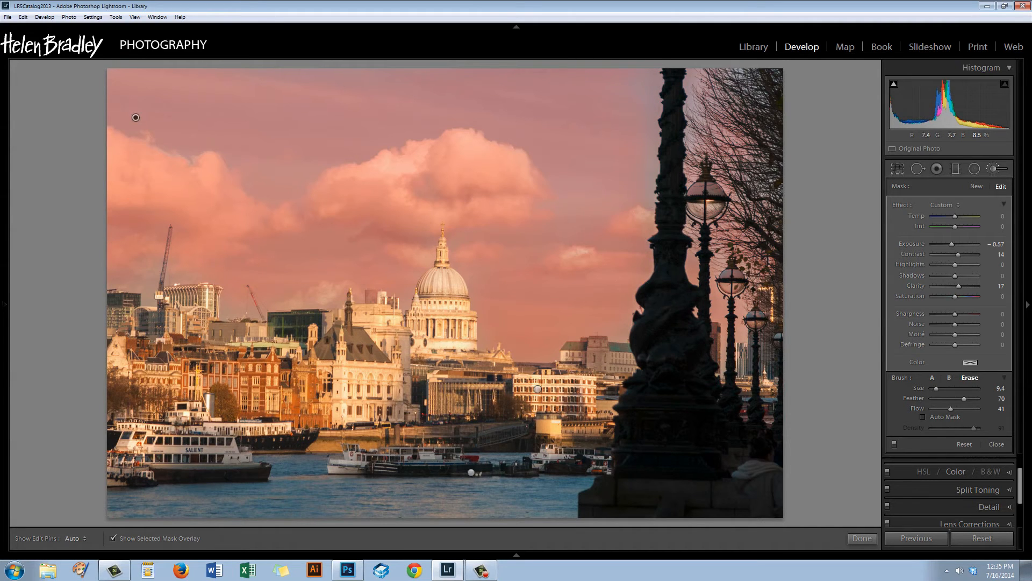
left_click(112, 537)
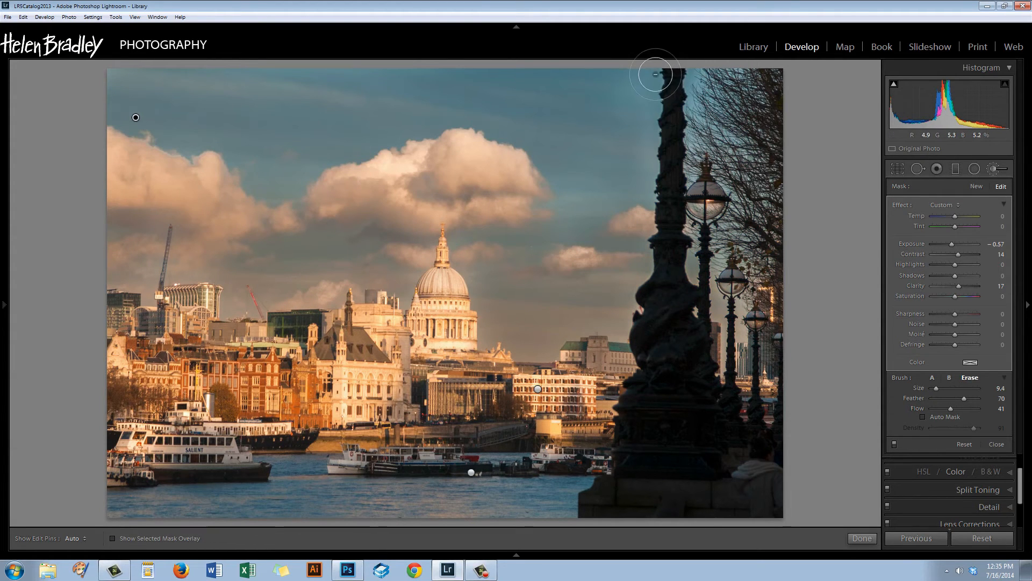
left_click_drag(656, 74, 677, 167)
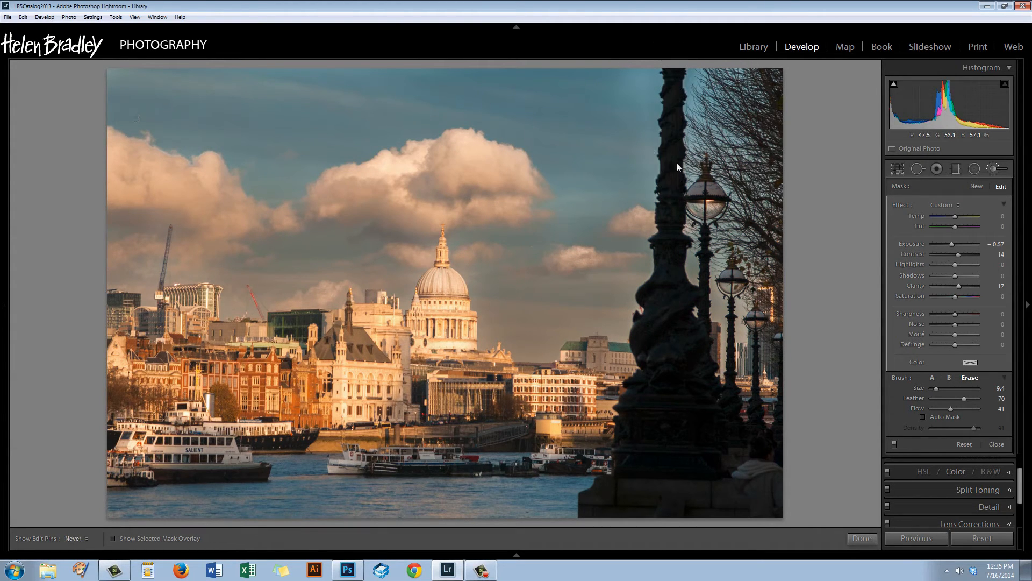
Erase more of the sky mask around the large lamp-post with the Erase brush at Size 24.0 and Flow 22, using the mask overlay
scroll(594, 102, "up", 1)
scroll(624, 183, "up", 8)
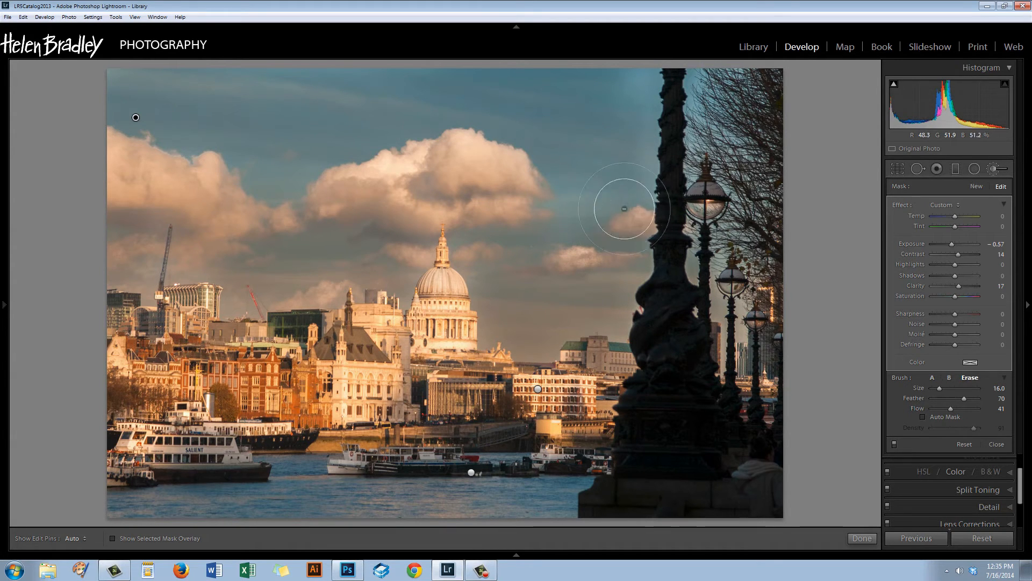
mouse_move(643, 107)
left_mouse_down()
mouse_move(426, 119)
mouse_move(580, 92)
left_mouse_up()
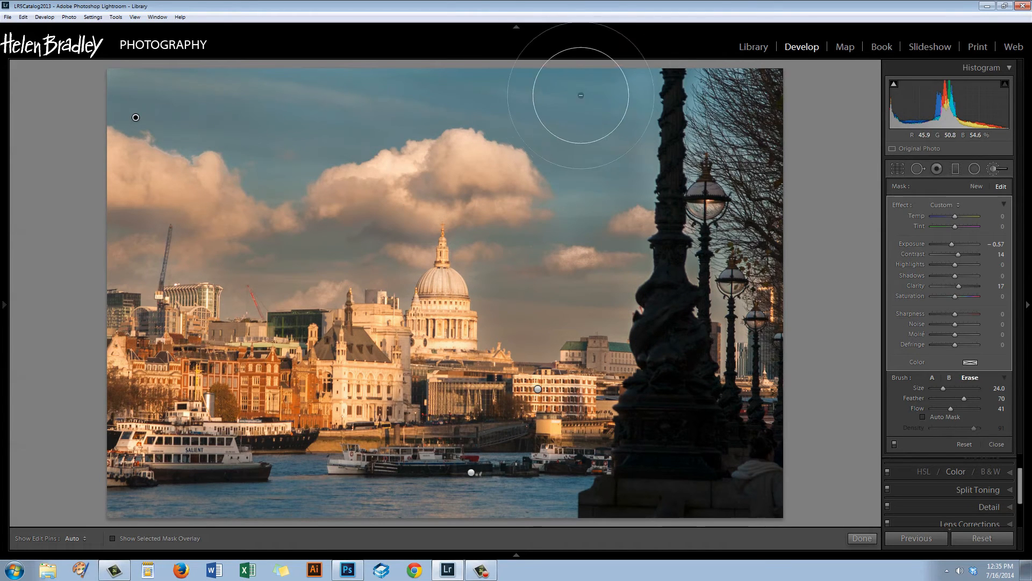
left_click(113, 538)
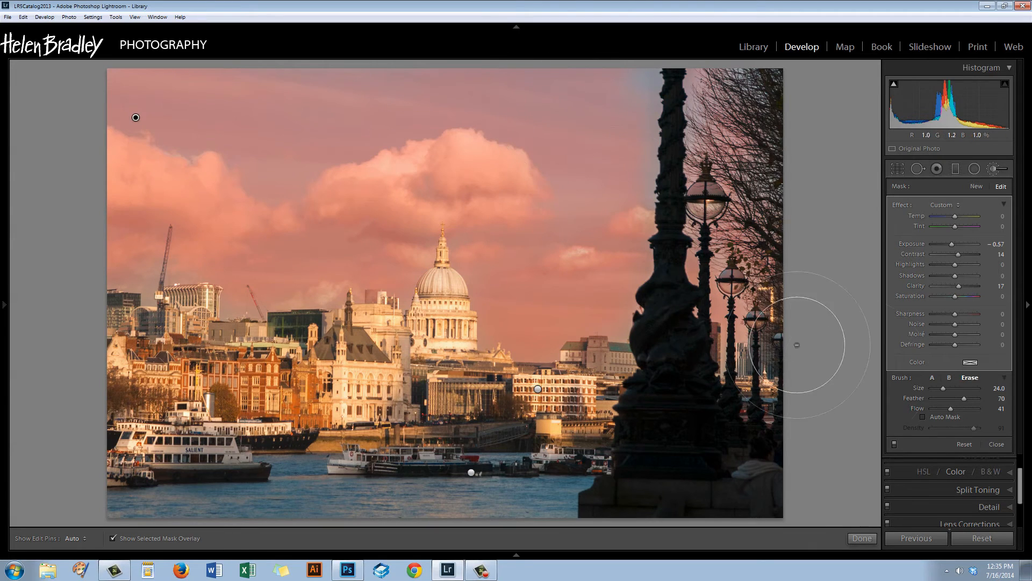
left_click_drag(941, 410, 939, 410)
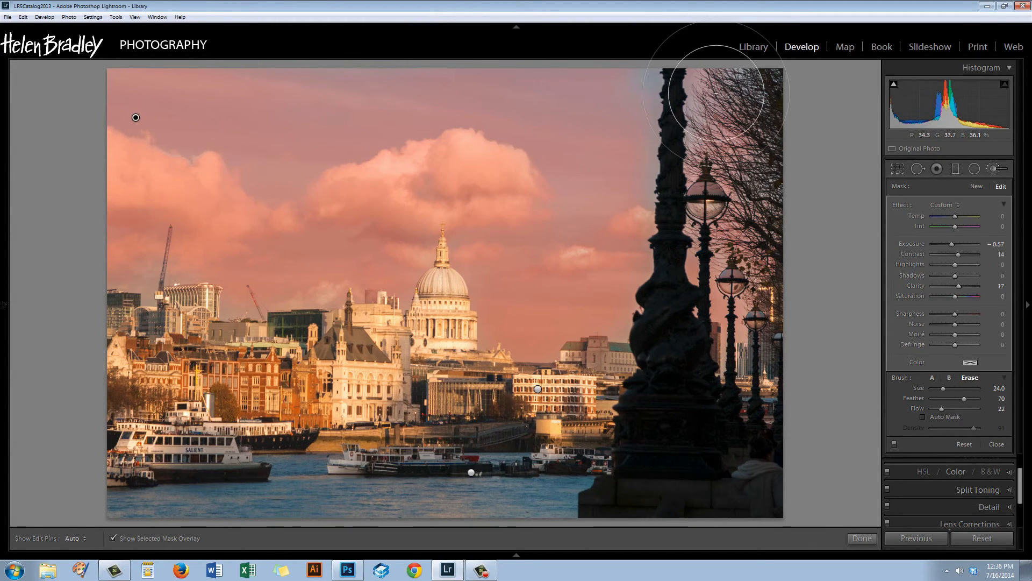
mouse_move(508, 165)
left_mouse_down()
mouse_move(625, 198)
mouse_move(463, 203)
mouse_move(568, 314)
mouse_move(427, 304)
left_mouse_up()
key("h")
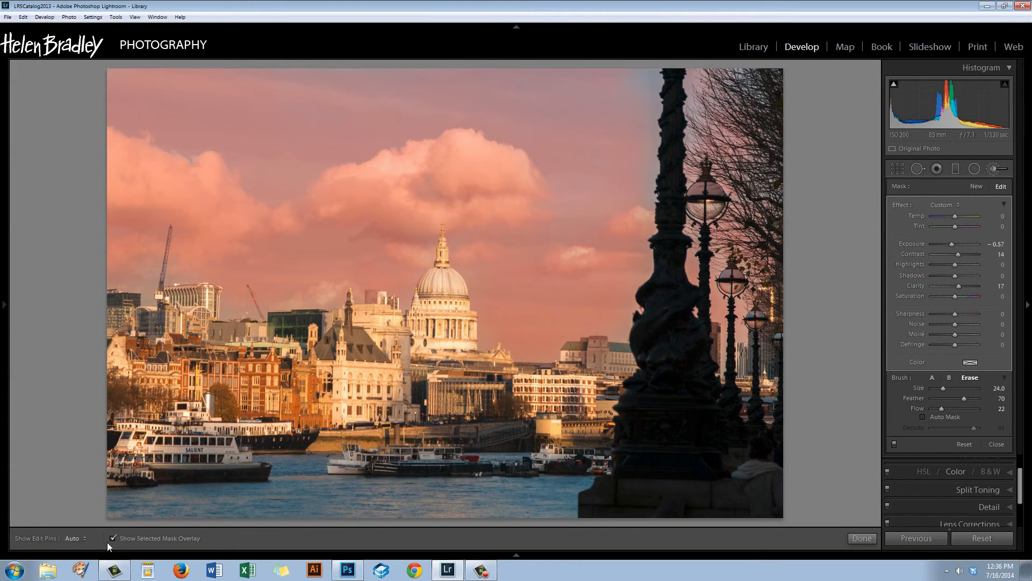
left_click(118, 540)
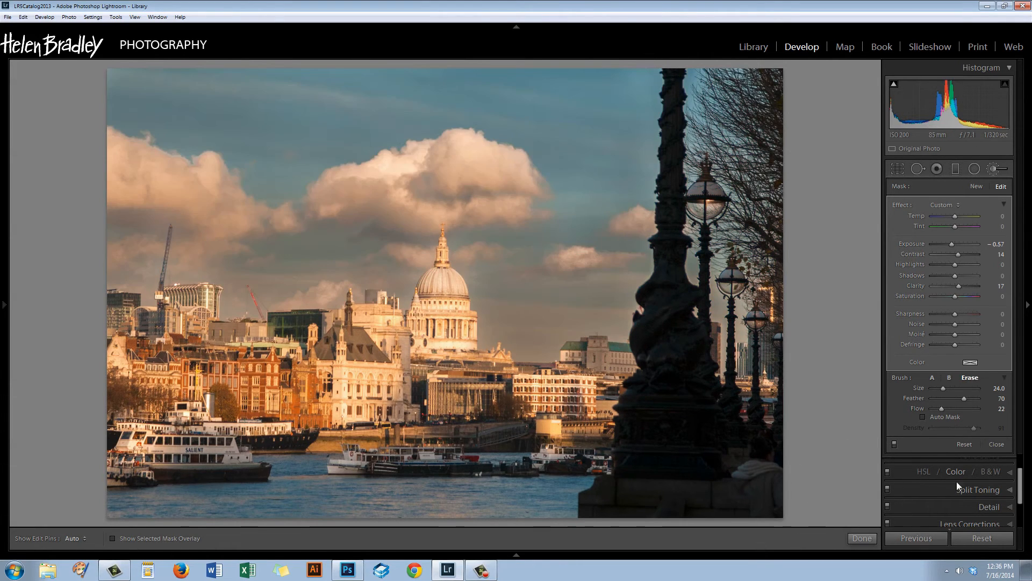
Switch to brush A with Flow 47 and Density 37, touch up the mask around the upper lamp-post, and finish the brush edit
left_click(932, 378)
left_click_drag(957, 409, 953, 410)
left_click_drag(955, 433, 952, 433)
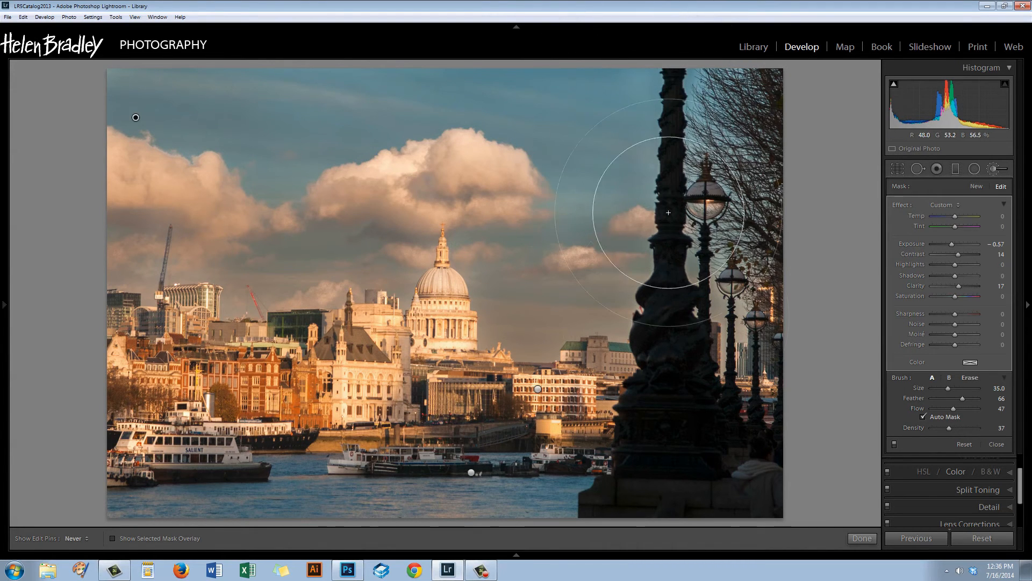
key("h")
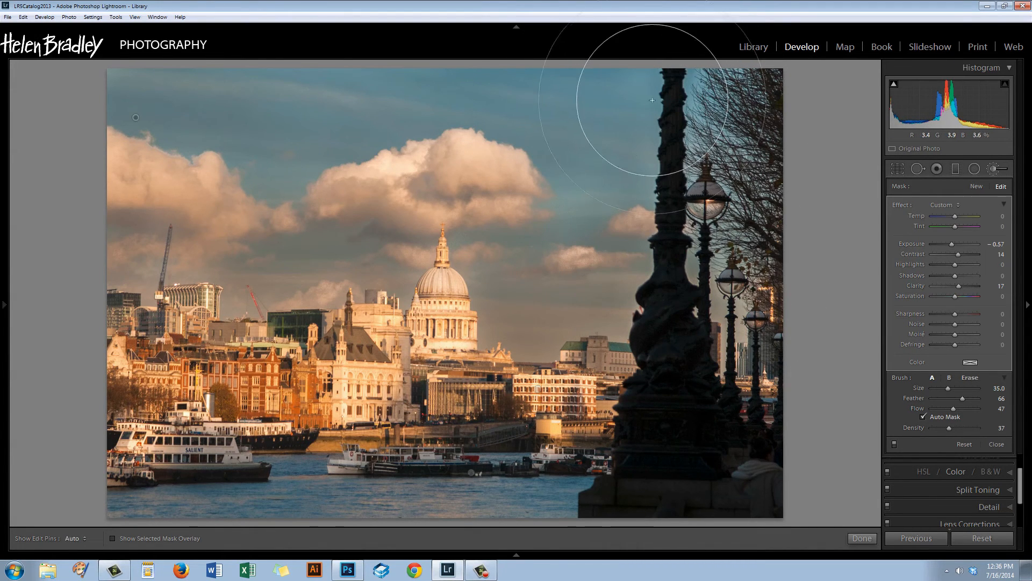
key("h")
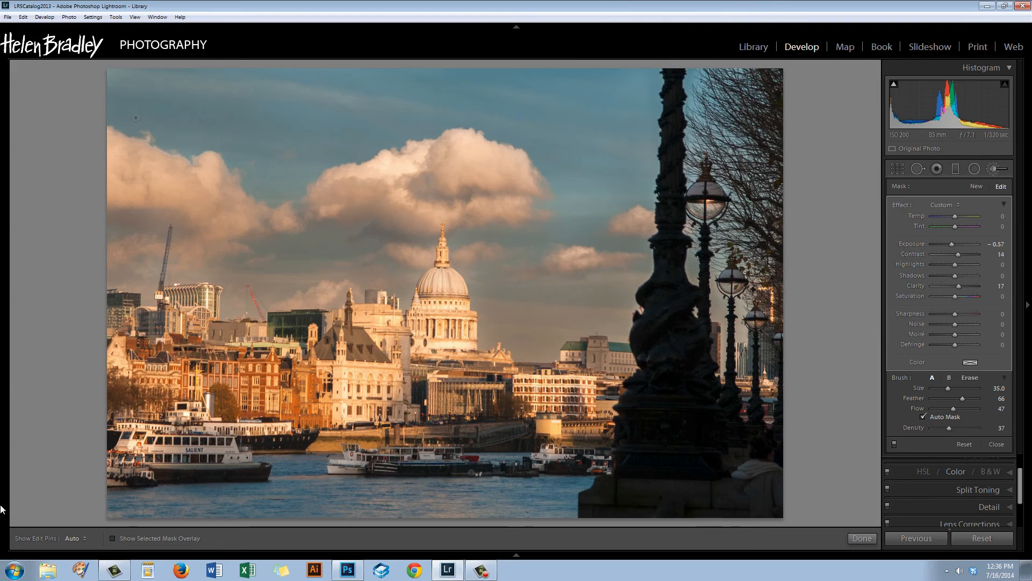
left_click(112, 539)
left_click(112, 539)
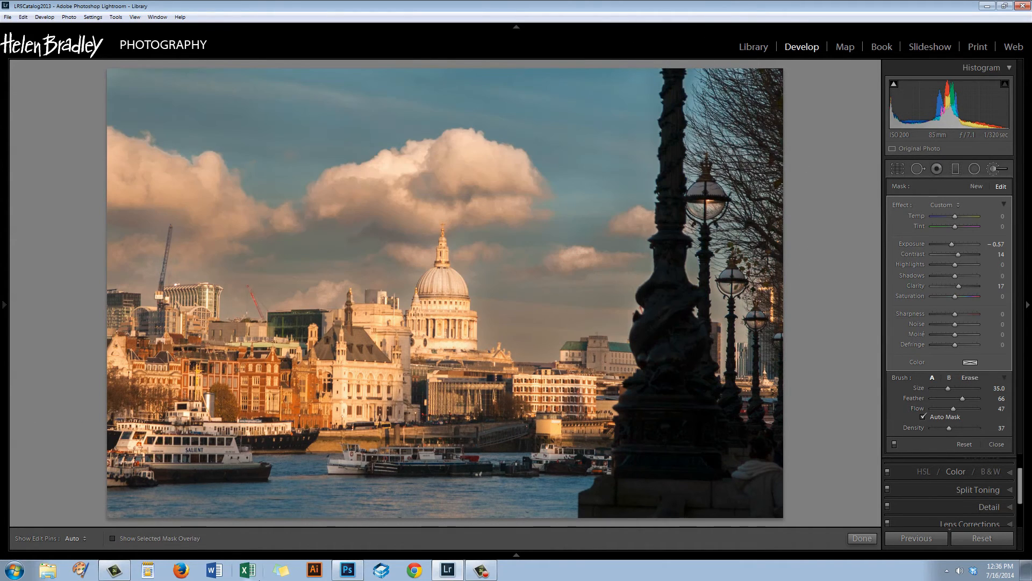
left_click(861, 538)
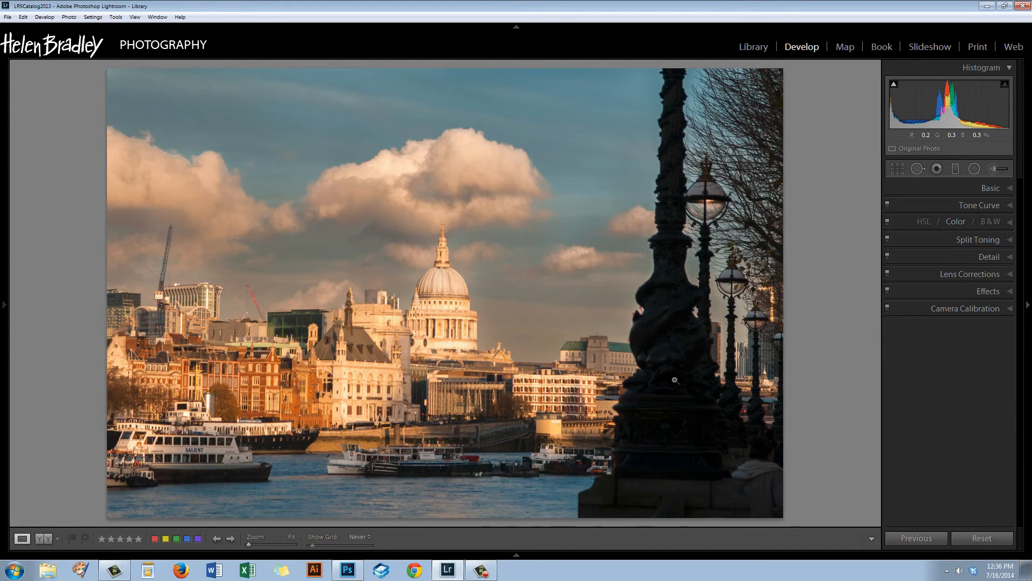
Sharpen the photo with Amount 80, Radius 0.7, Detail 21 and Masking 81, previewing the affected edges
left_click(1011, 258)
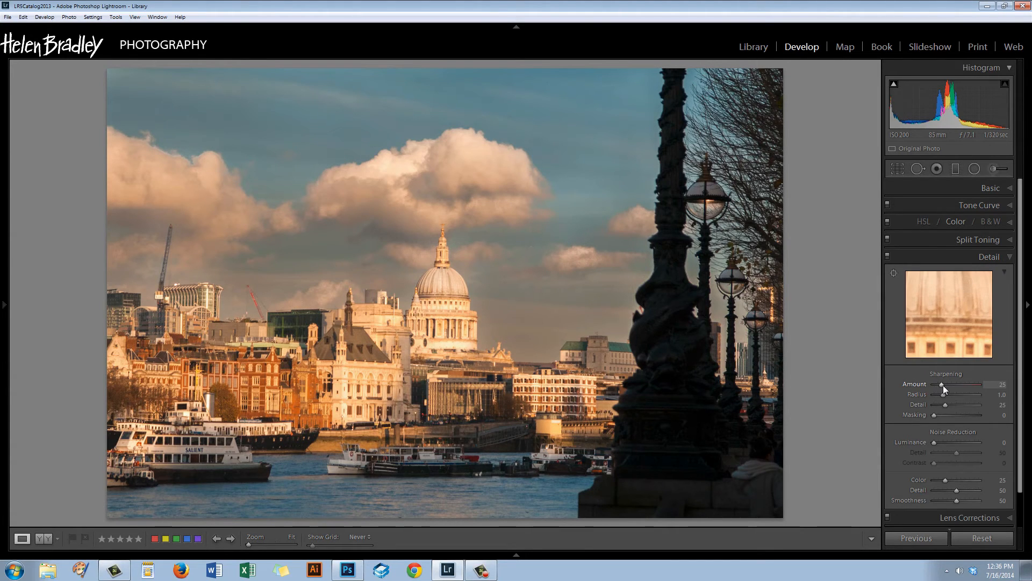
left_click_drag(961, 389, 935, 399)
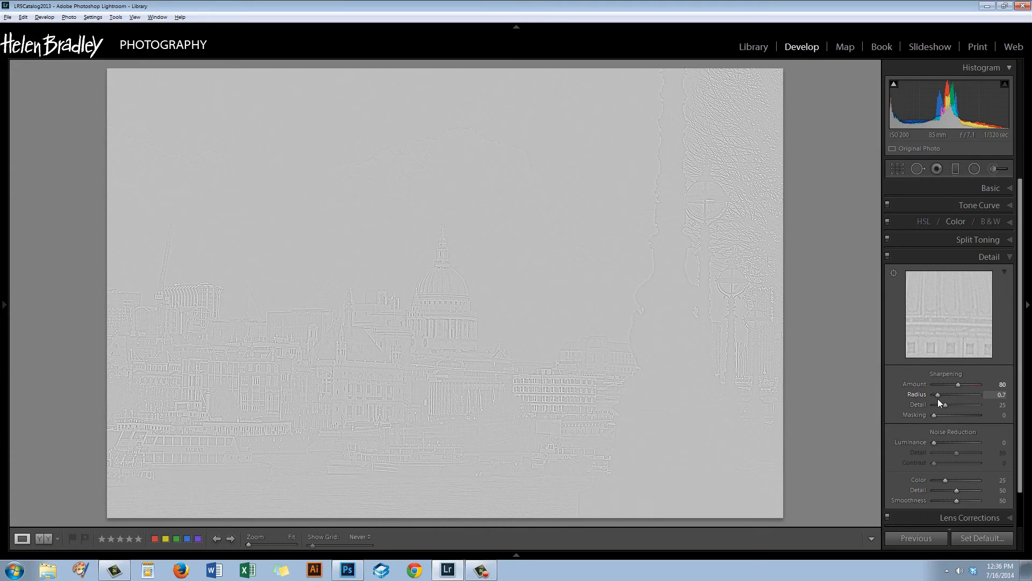
mouse_move(937, 398)
left_mouse_down()
mouse_move(949, 405)
mouse_move(939, 412)
left_mouse_up()
left_click_drag(945, 410, 944, 408)
key("alt")
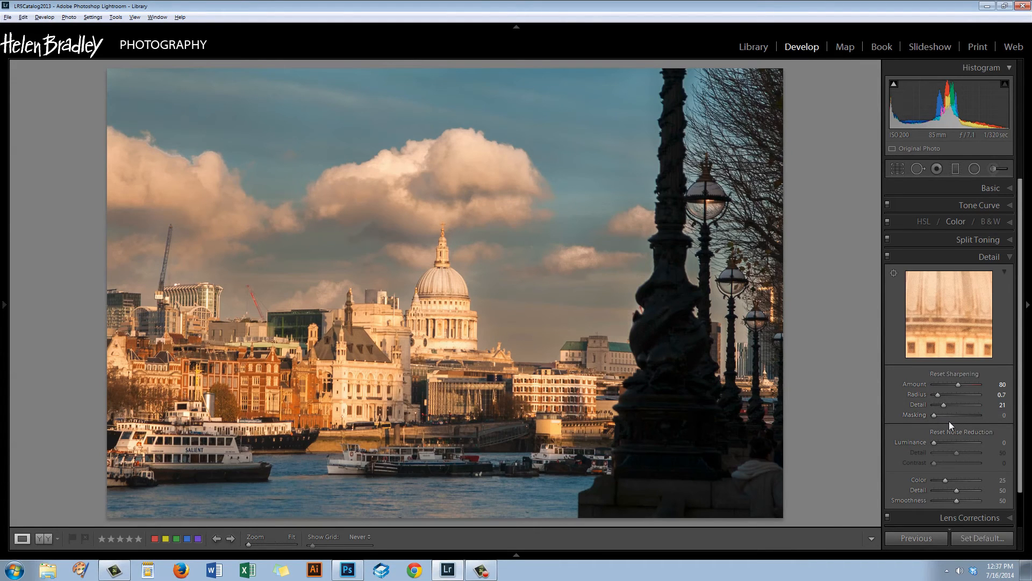
left_click_drag(934, 415, 970, 428)
left_click_drag(961, 383, 959, 390)
Set up a new adjustment brush with Size 21.0, Exposure 0.00, Clarity -19 and Sharpness -40
left_click(989, 171)
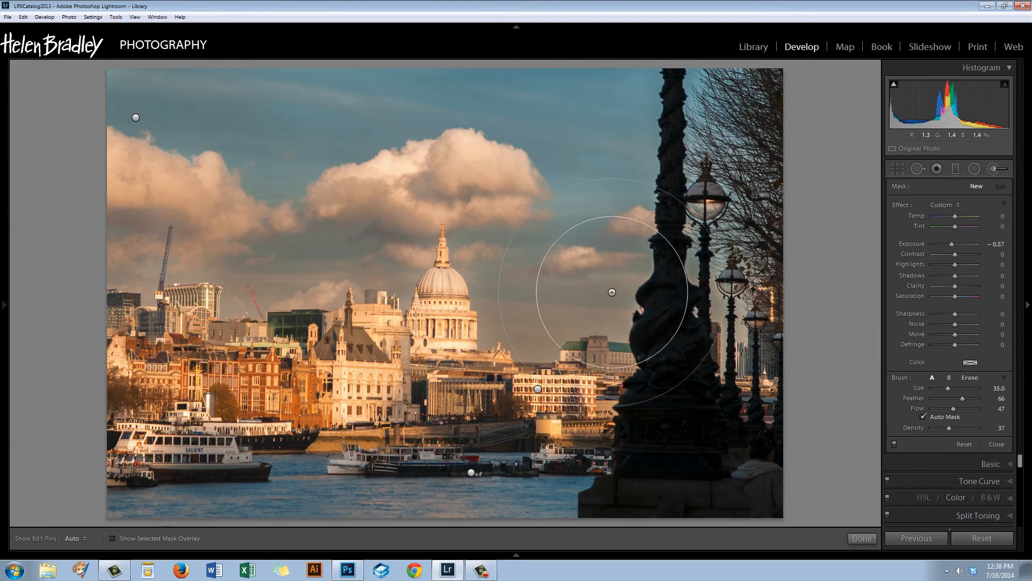
scroll(552, 184, "down", 1)
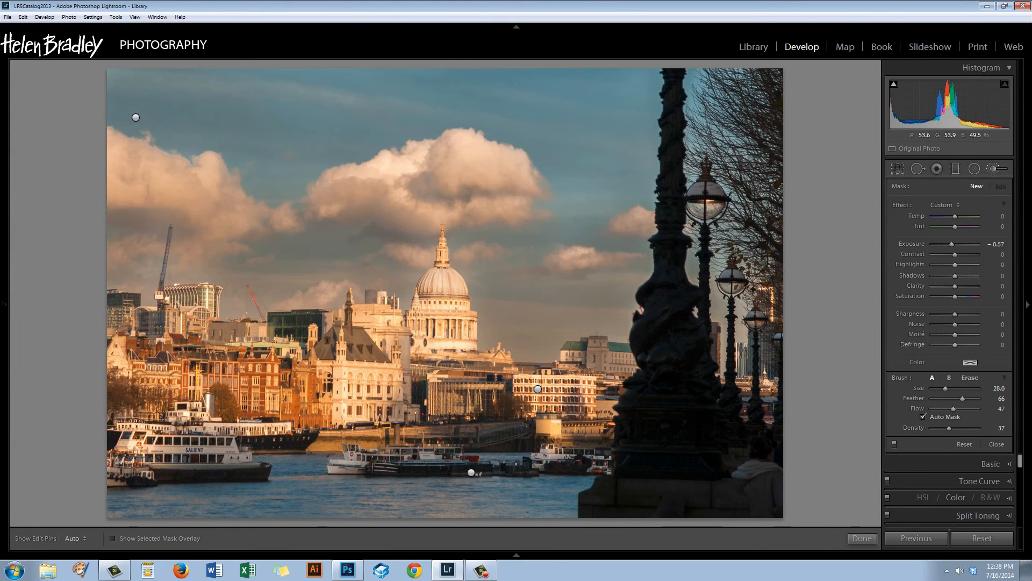
scroll(656, 190, "down", 5)
scroll(669, 150, "down", 1)
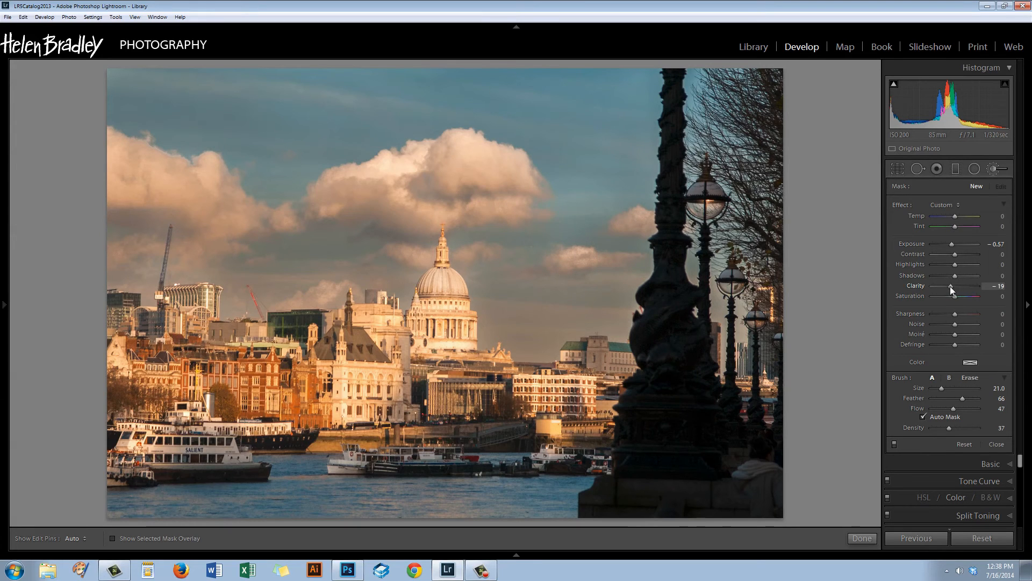
double_click(913, 246)
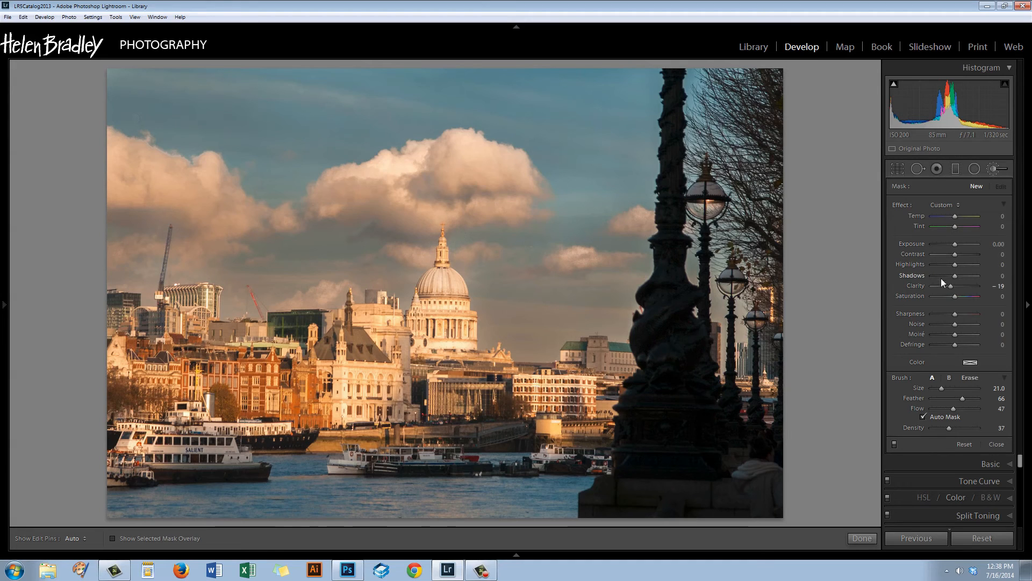
left_click_drag(954, 314, 946, 314)
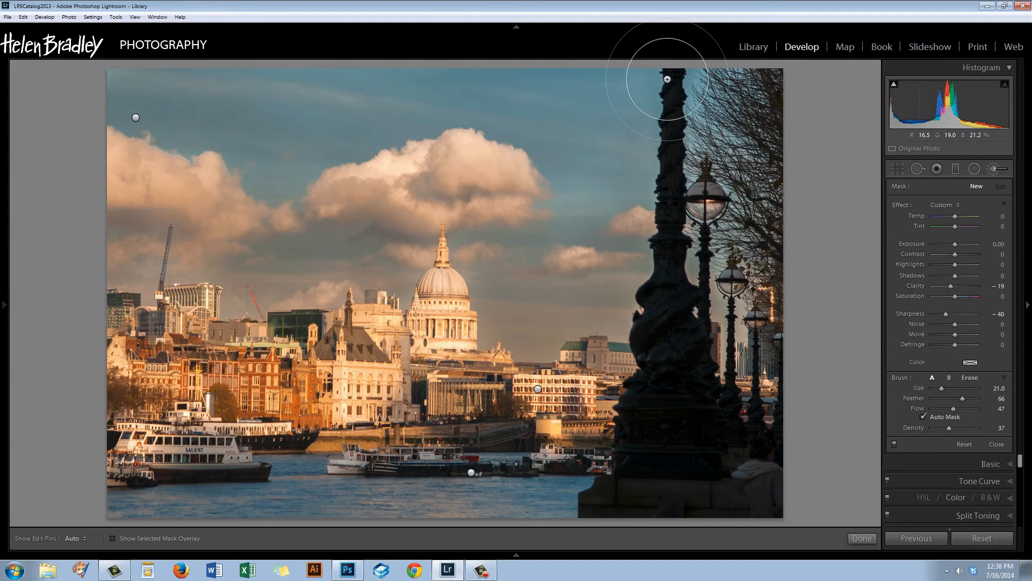
Paint the new adjustment over the large lamp-post and the dark foreground, with Clarity at -36 and Sharpness at -75
mouse_move(667, 79)
left_mouse_down()
mouse_move(677, 237)
mouse_move(657, 147)
mouse_move(663, 107)
mouse_move(693, 78)
left_mouse_up()
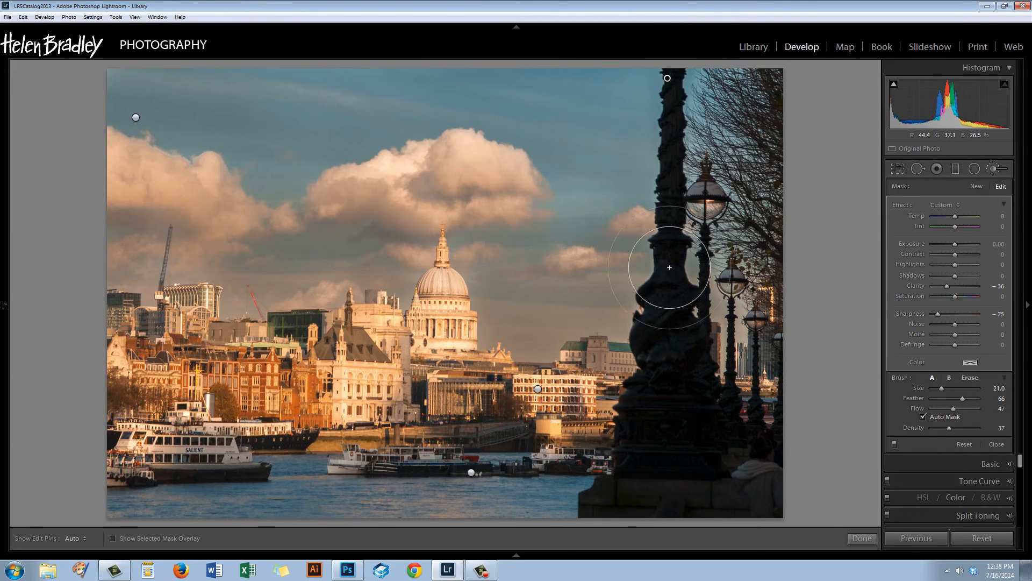
mouse_move(669, 268)
left_mouse_down()
mouse_move(699, 344)
mouse_move(630, 411)
mouse_move(679, 309)
mouse_move(755, 462)
mouse_move(662, 399)
left_mouse_up()
key("h")
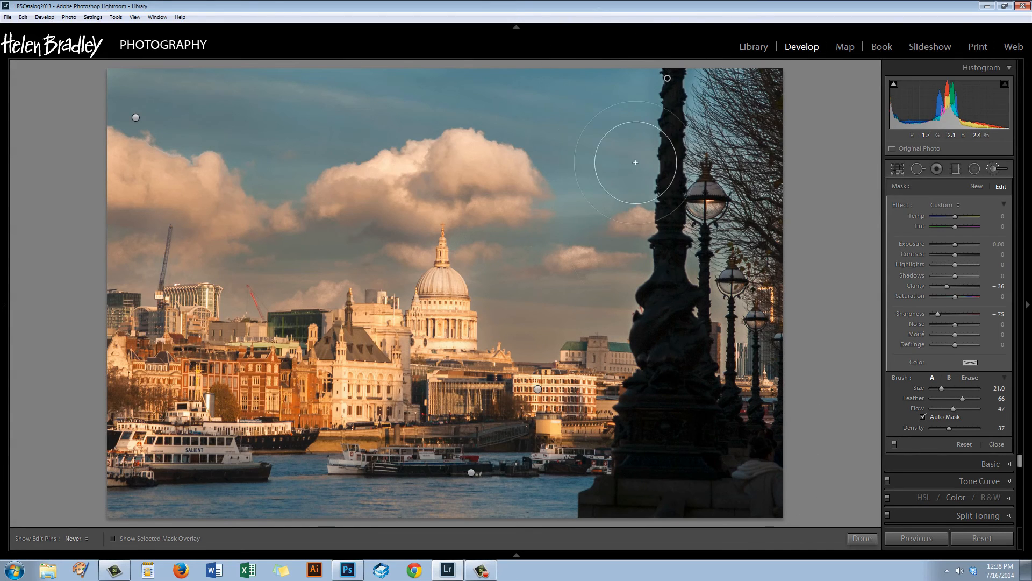
mouse_move(636, 162)
left_mouse_down()
mouse_move(629, 90)
mouse_move(671, 349)
mouse_move(689, 110)
mouse_move(608, 519)
left_mouse_up()
key("h")
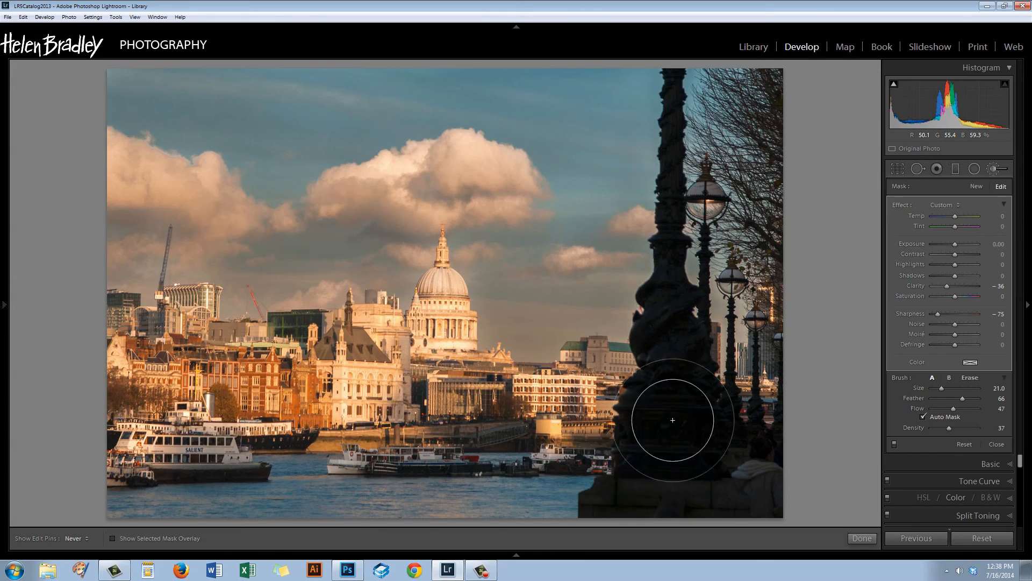
key("h")
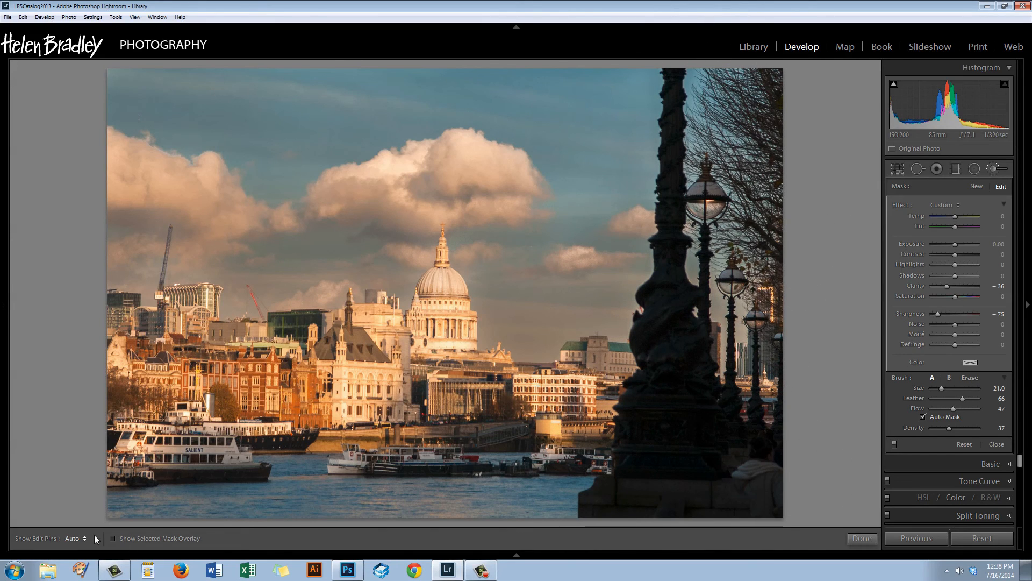
Show the mask overlay, set Flow to 76 and Density to 66, and paint over the lamp-post's upper part and middle
left_click(111, 538)
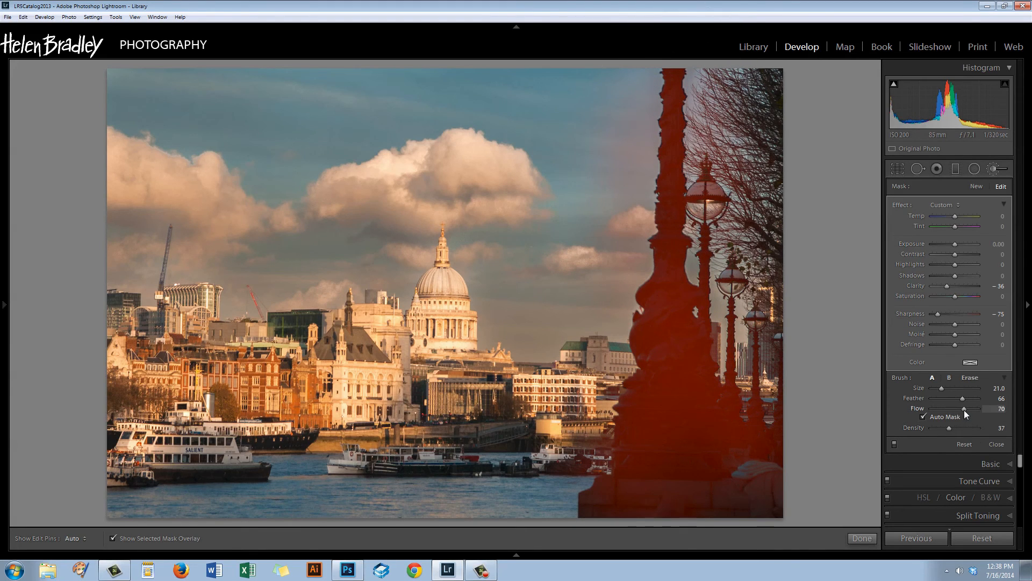
left_click_drag(949, 428, 954, 428)
mouse_move(636, 79)
left_mouse_down()
mouse_move(660, 78)
mouse_move(646, 107)
mouse_move(724, 88)
left_mouse_up()
key("h")
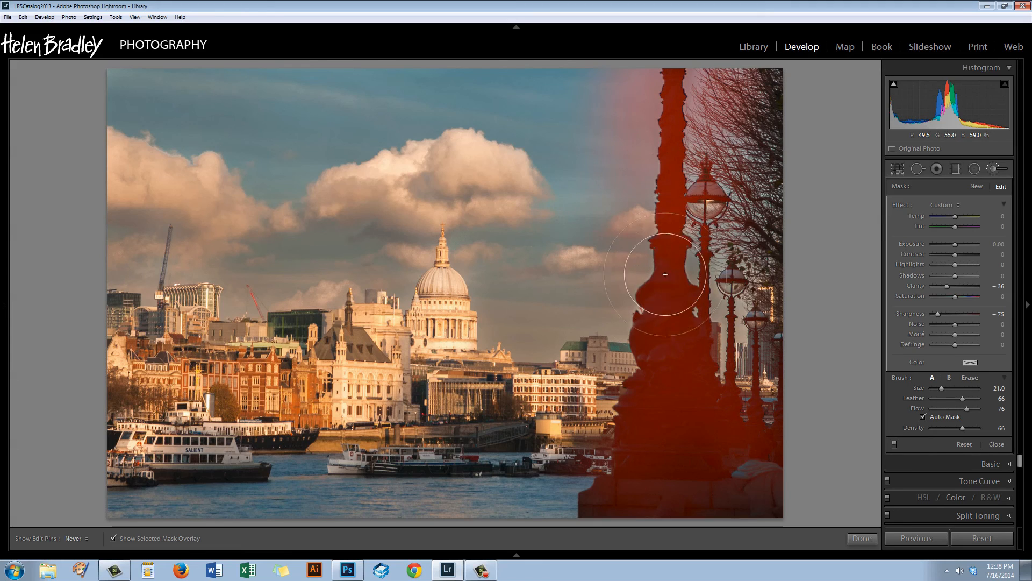
mouse_move(622, 269)
left_mouse_down()
mouse_move(650, 237)
mouse_move(658, 314)
left_mouse_up()
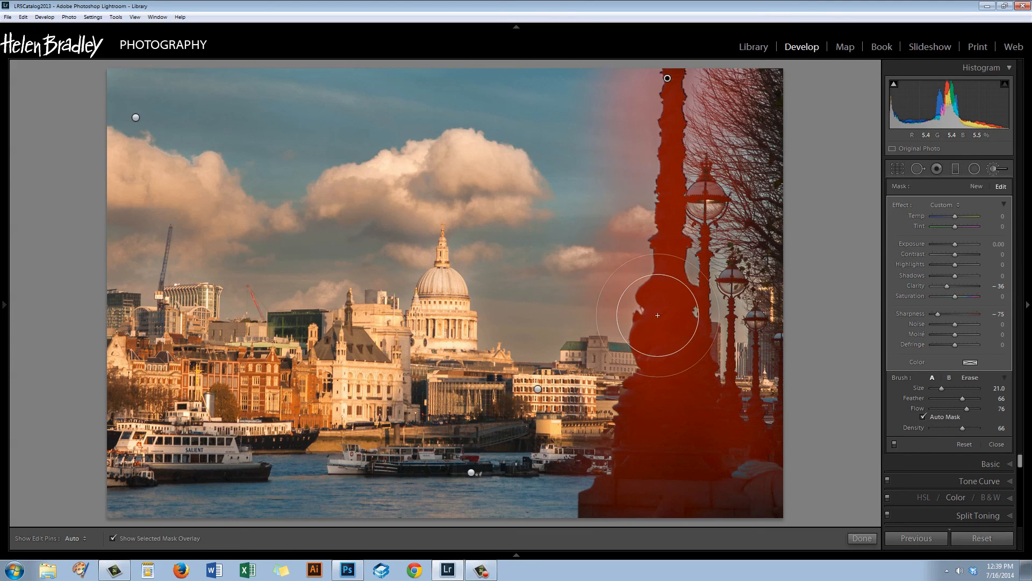
Reduce the brush to Size 13.0, fill the mask along the lamp-post's edge and base, and hide the overlay
scroll(658, 311, "down", 1)
scroll(651, 299, "down", 7)
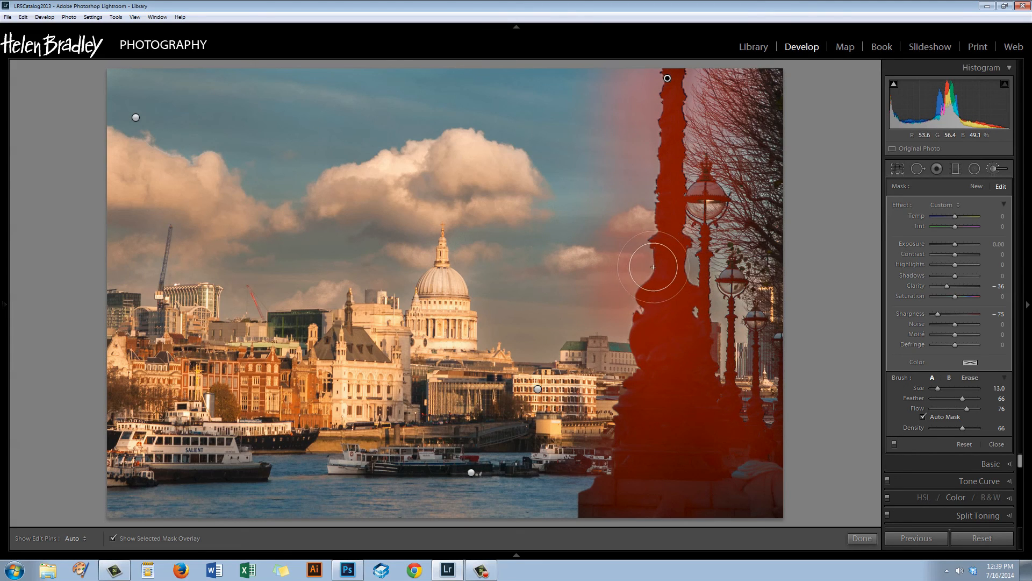
key("h")
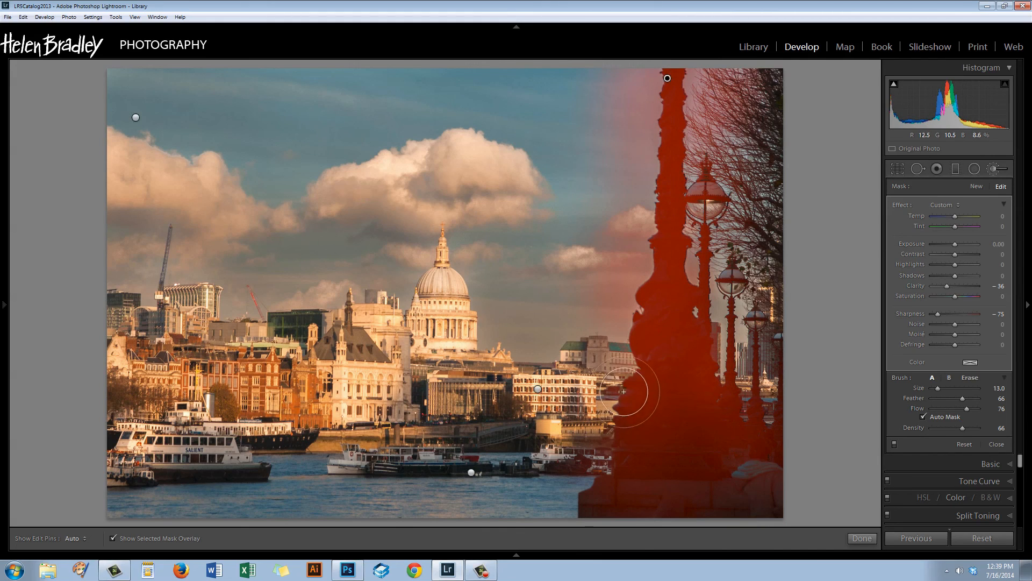
mouse_move(616, 464)
left_mouse_down()
mouse_move(595, 495)
mouse_move(649, 516)
left_mouse_up()
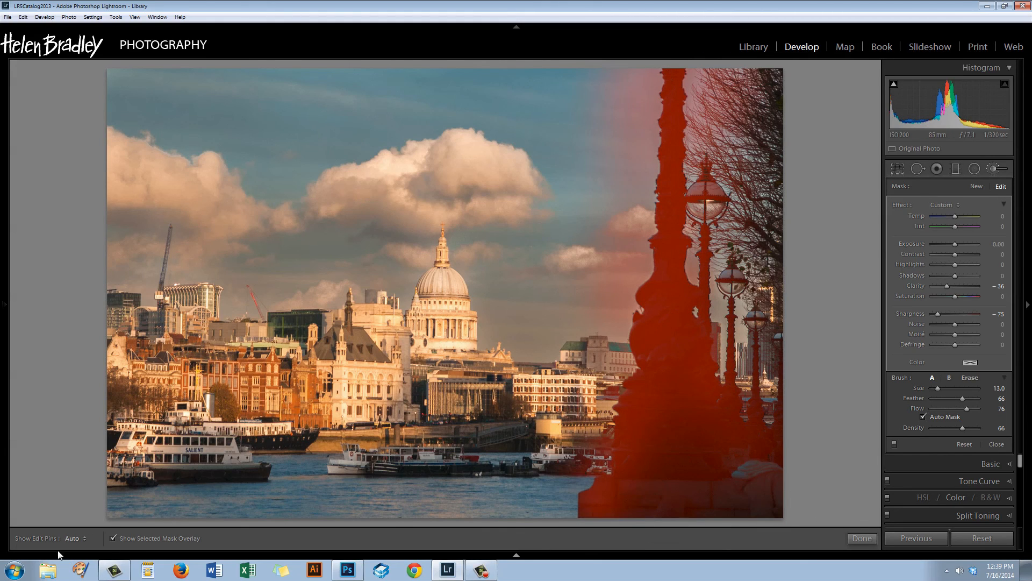
left_click(112, 537)
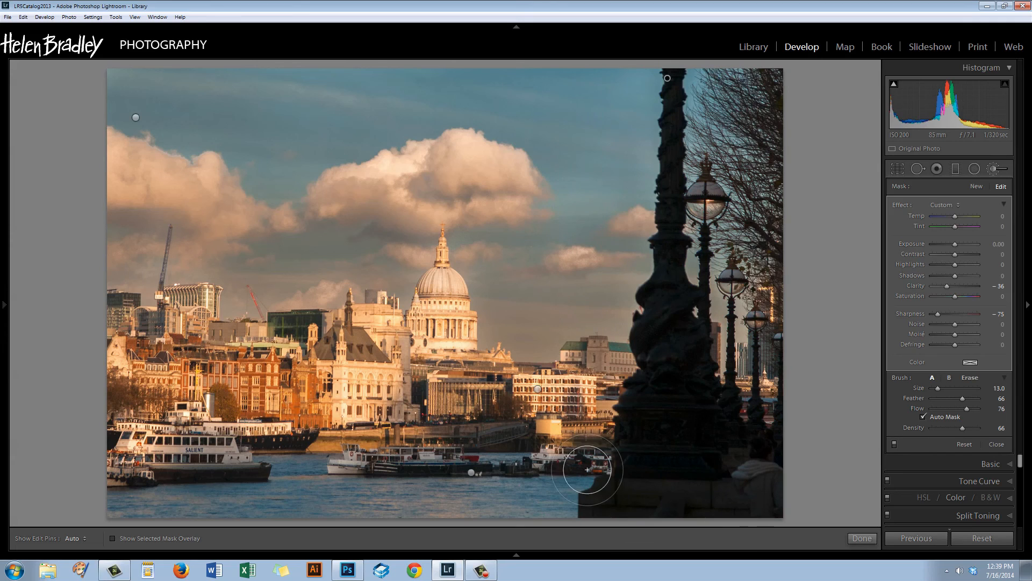
Finish the brush adjustment and compare the edited photo with its original version
left_click(863, 538)
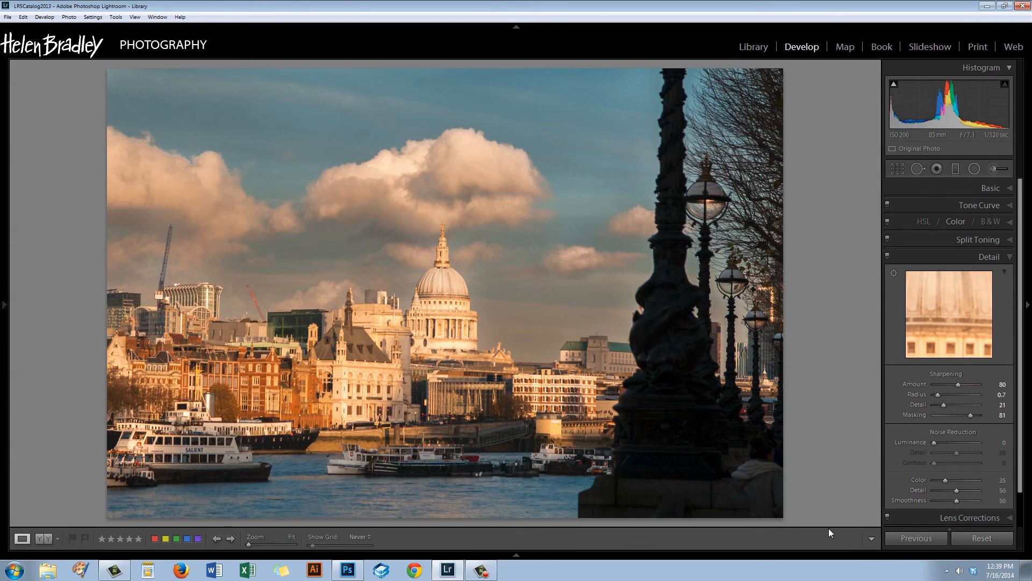
key("backslash")
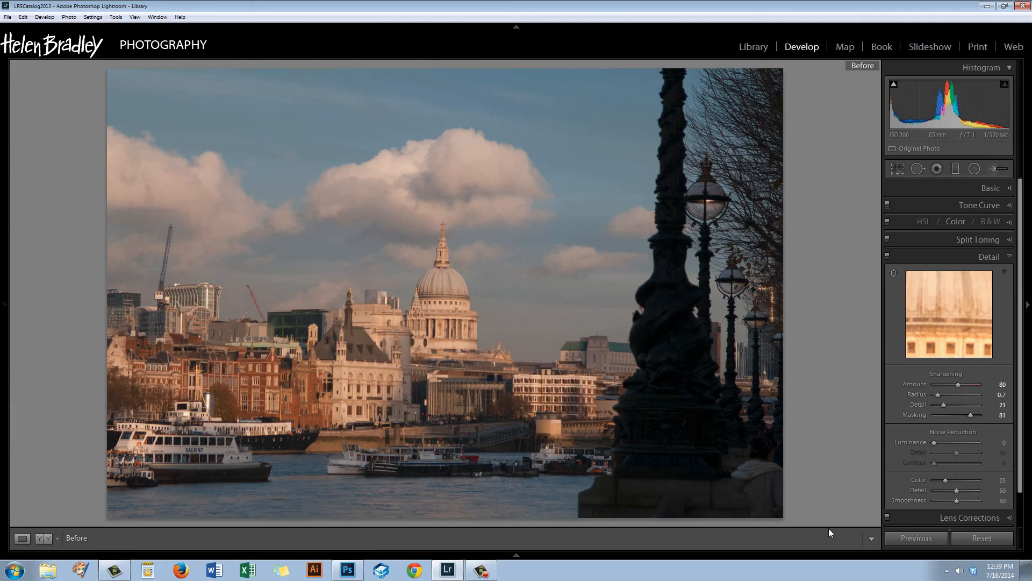
key("backslash")
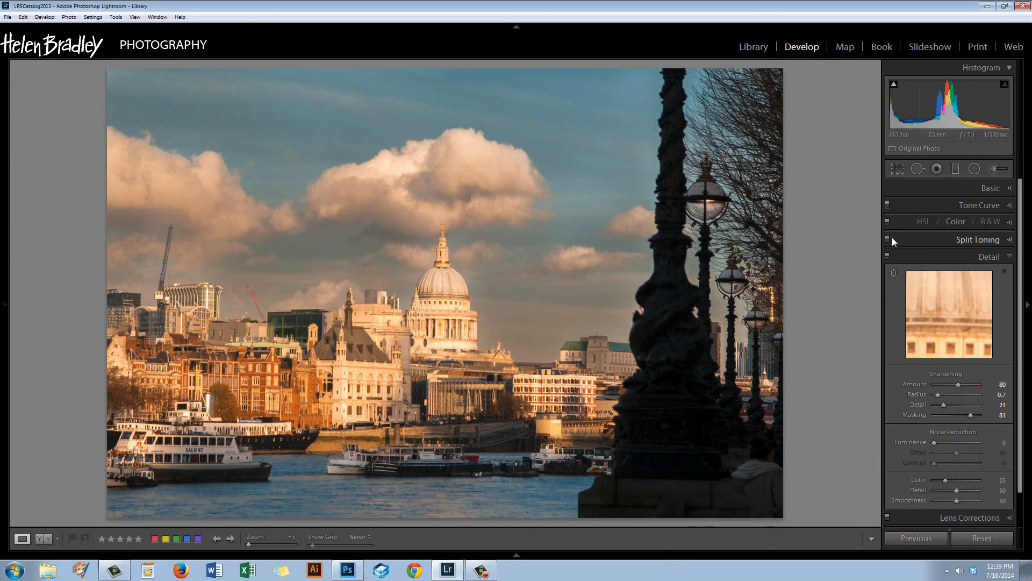
Crop the photo to about 8.5 x 11 around the cathedral, excluding the lamp-posts, and compare the result with the original
left_click(898, 168)
left_click_drag(773, 292, 670, 293)
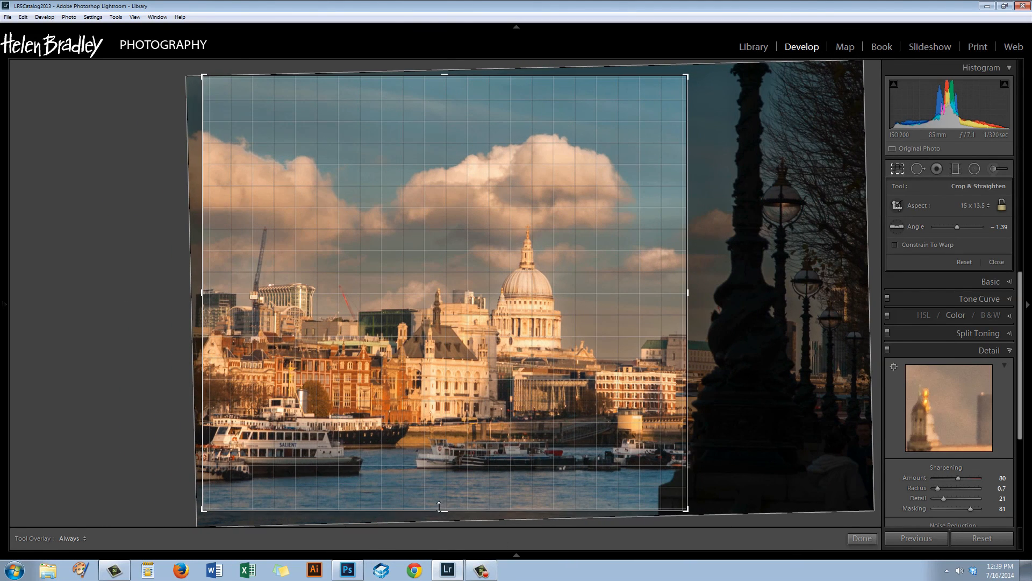
mouse_move(444, 509)
left_mouse_down()
mouse_move(444, 496)
mouse_move(445, 514)
left_mouse_up()
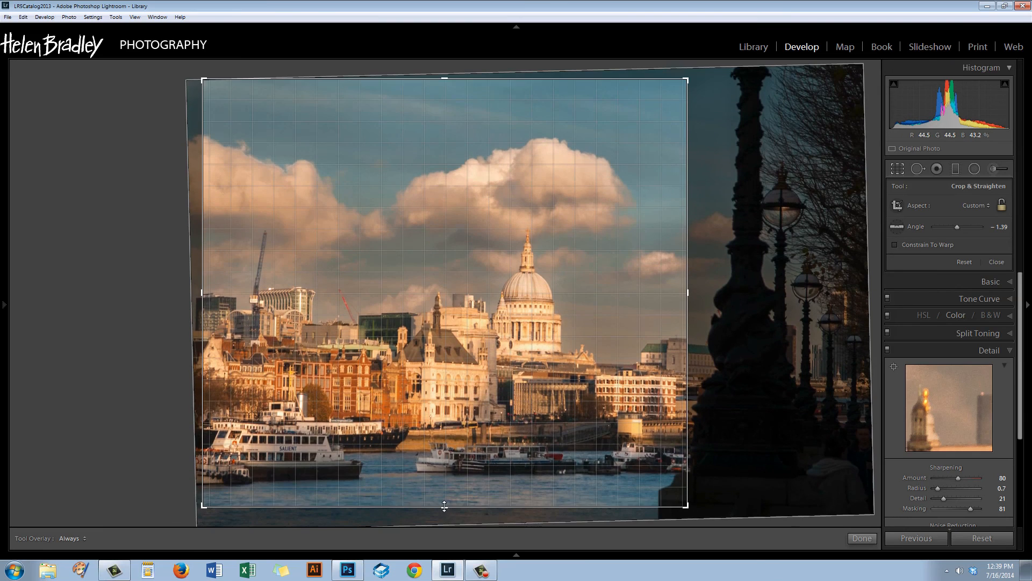
left_click_drag(442, 82, 442, 103)
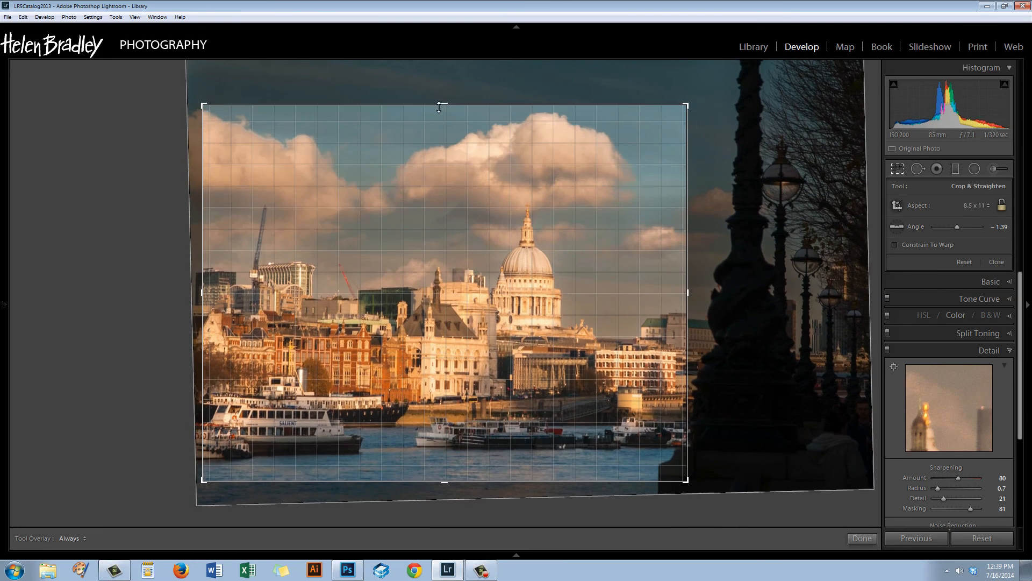
left_click(861, 538)
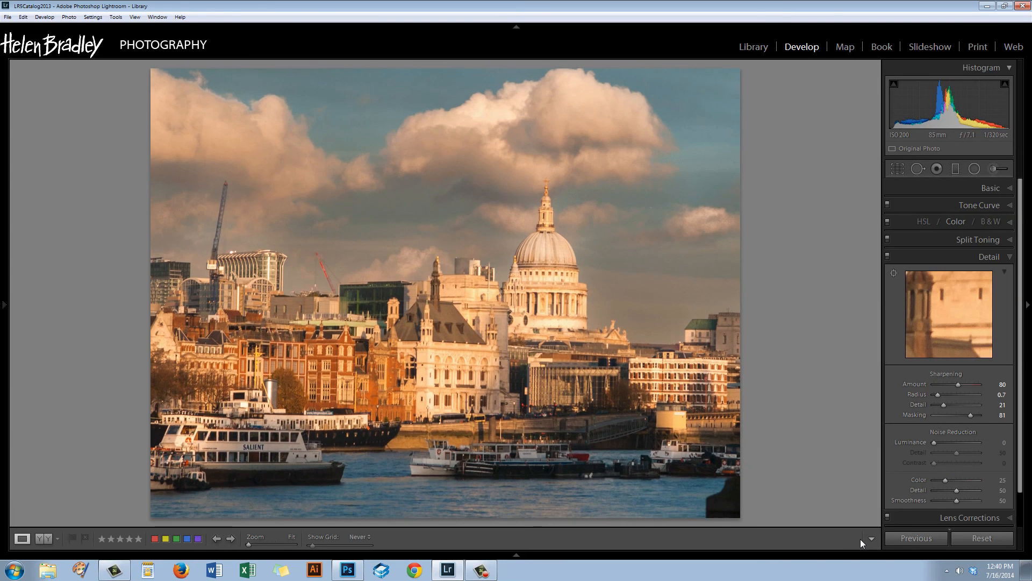
key("backslash")
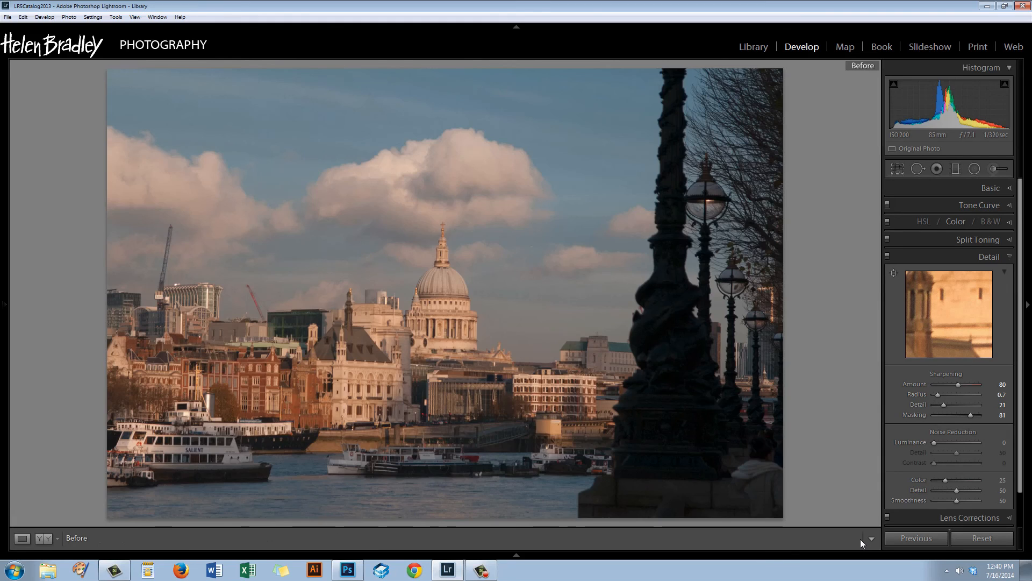
key("backslash")
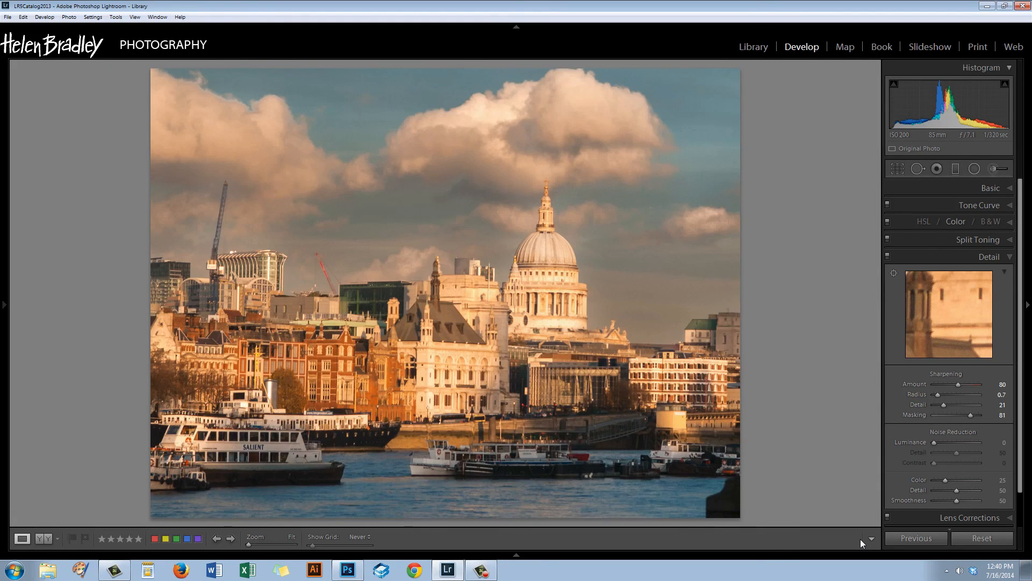